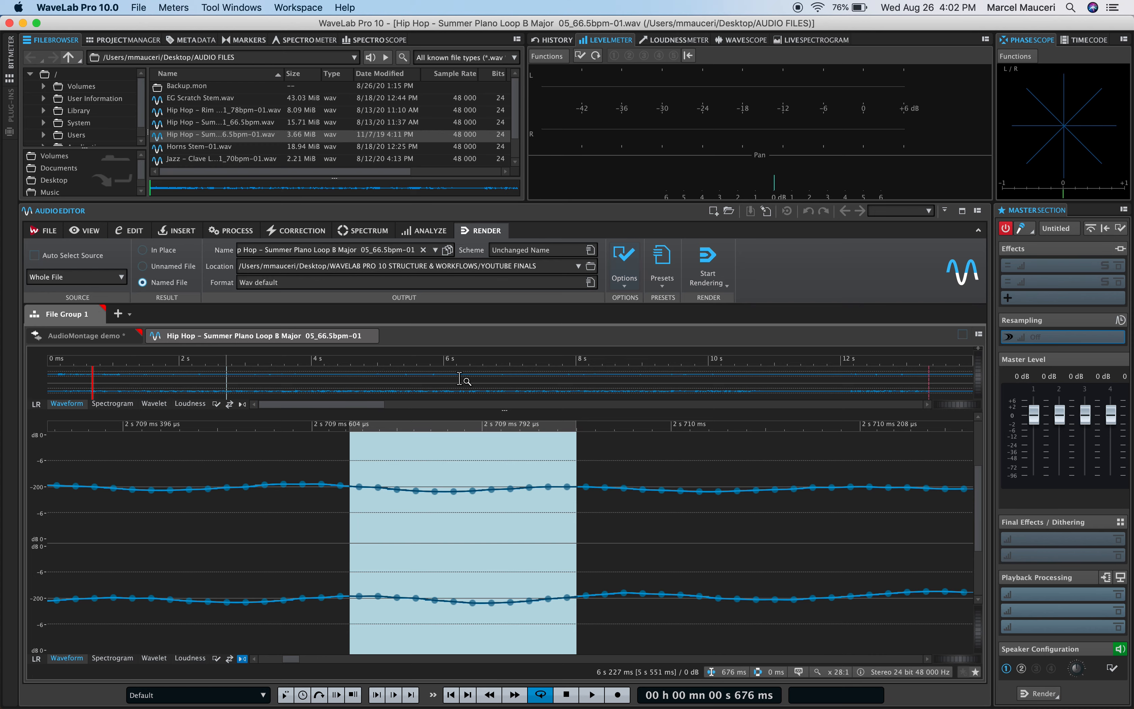
- Close the Summer Plano Loop B Major 05_66.5bpm-01 file, show the fade options and zoom the montage out to all four tracks
{"action": "left_click", "coordinate": [374, 335]}
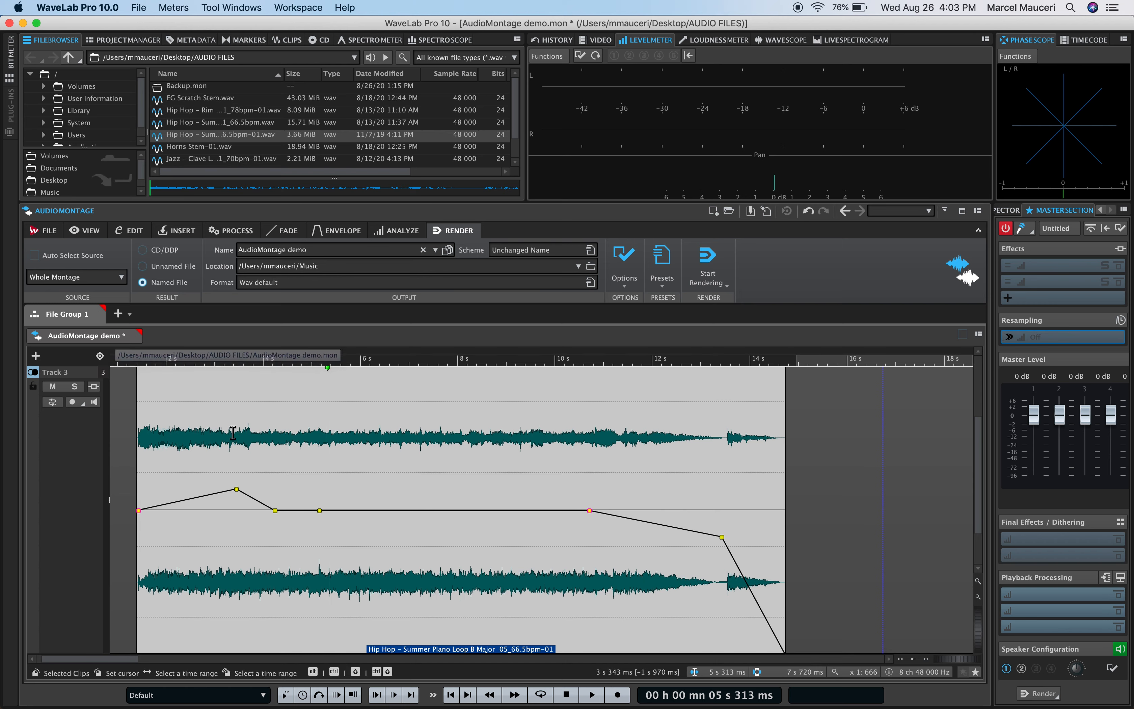
{"action": "left_click", "coordinate": [287, 232]}
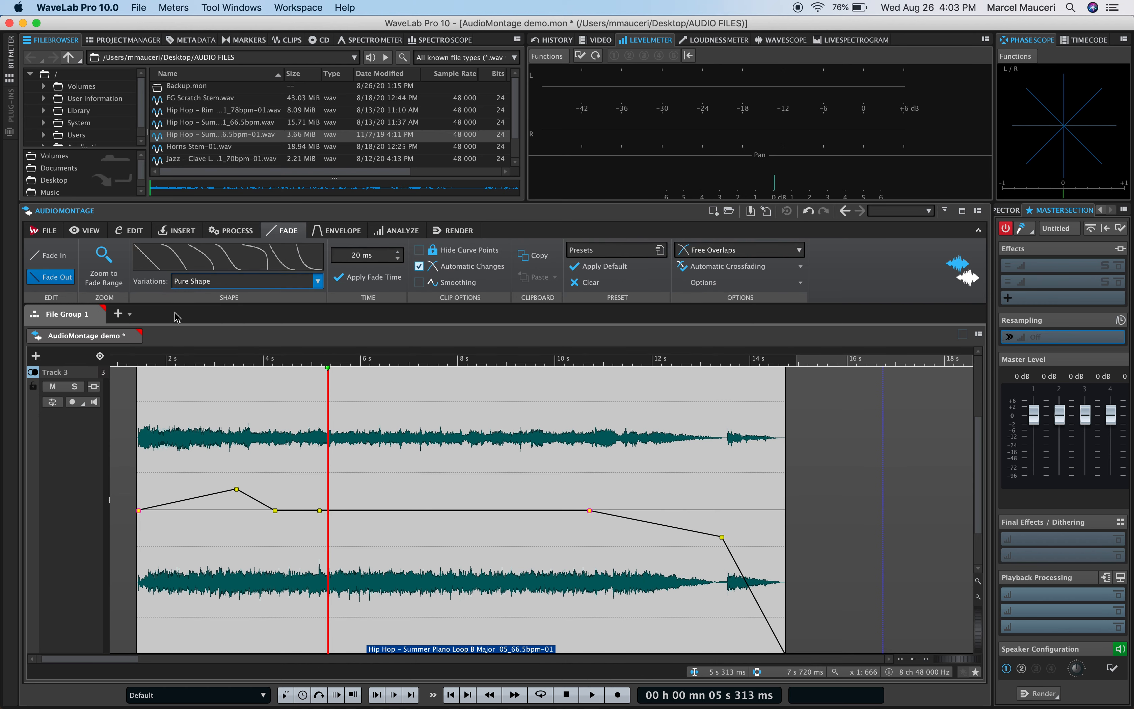
{"action": "left_click", "coordinate": [100, 358]}
{"action": "double_click", "coordinate": [124, 329]}
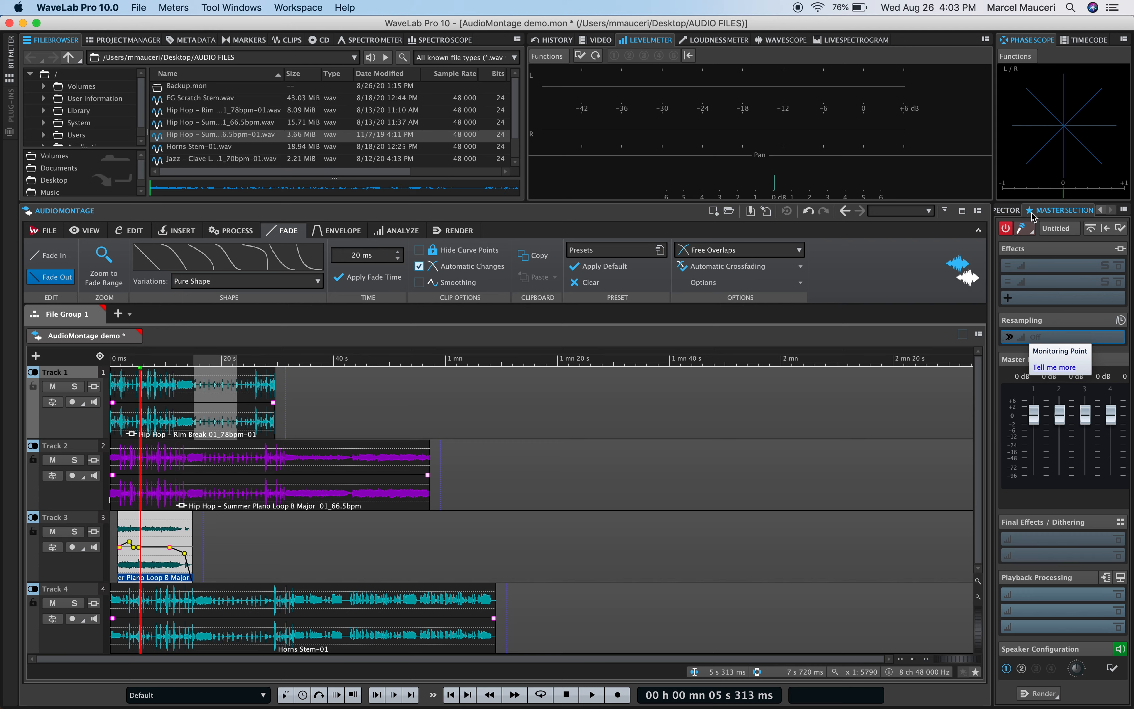
- Dock the Inspector in the File Browser's window group and place it directly after the File Browser
{"action": "left_click", "coordinate": [1012, 210]}
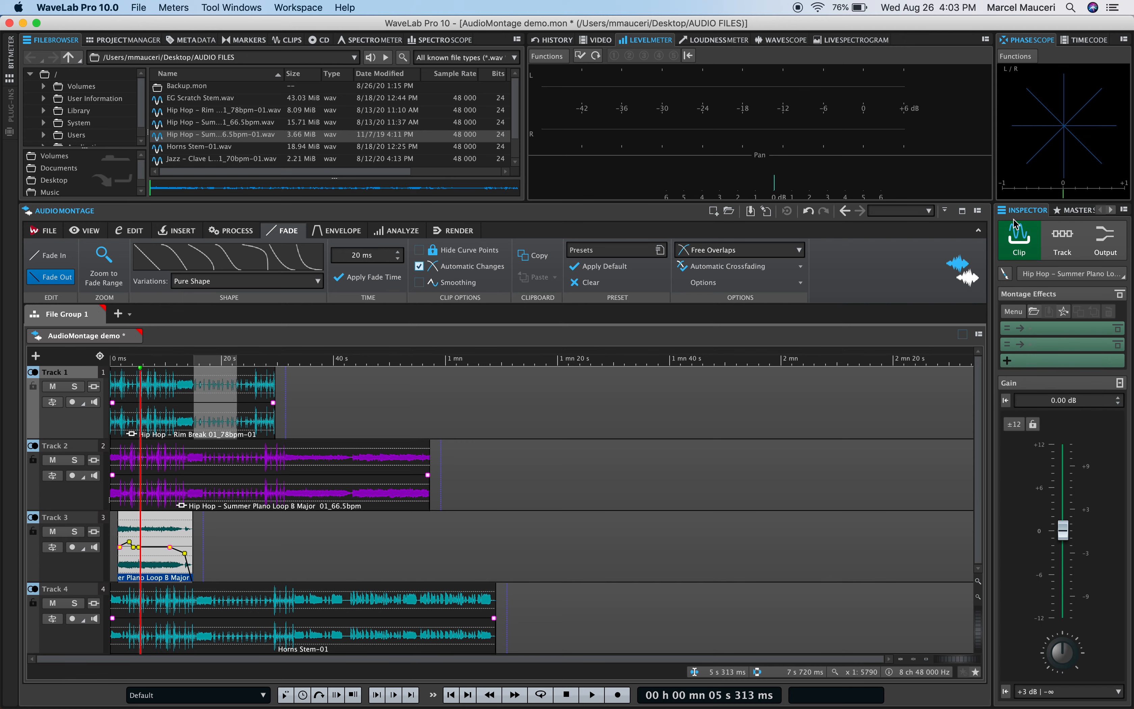
{"action": "left_click_drag", "start_coordinate": [1024, 211], "coordinate": [270, 114]}
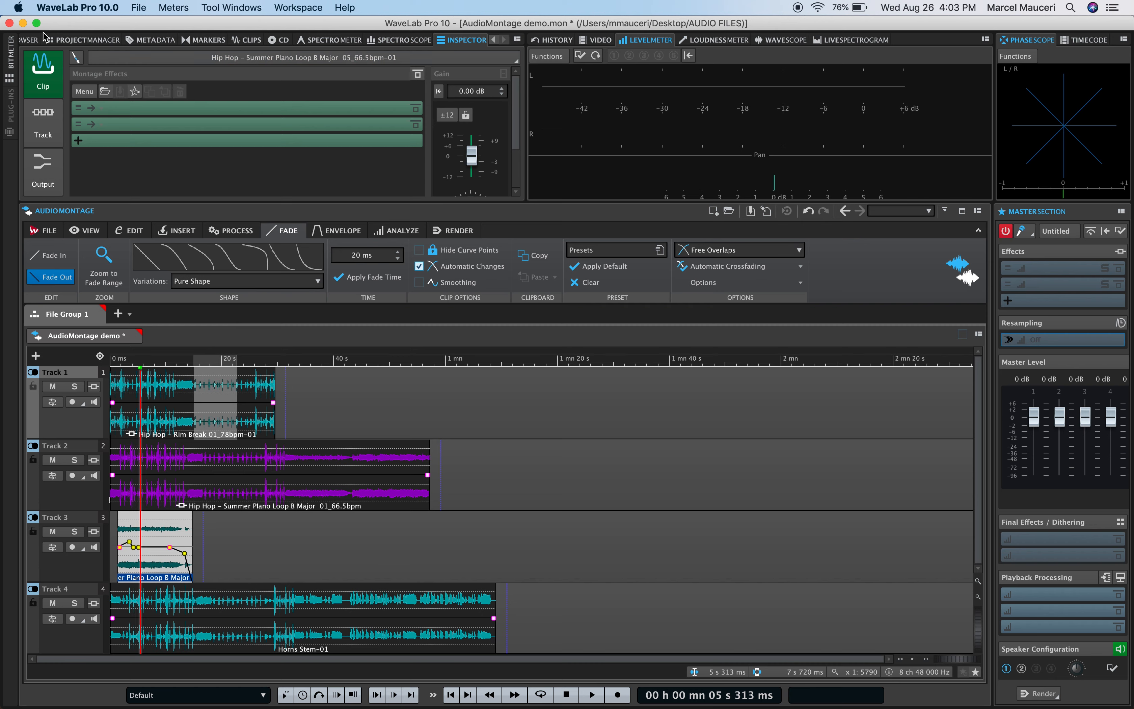
{"action": "left_click_drag", "start_coordinate": [481, 39], "coordinate": [71, 40]}
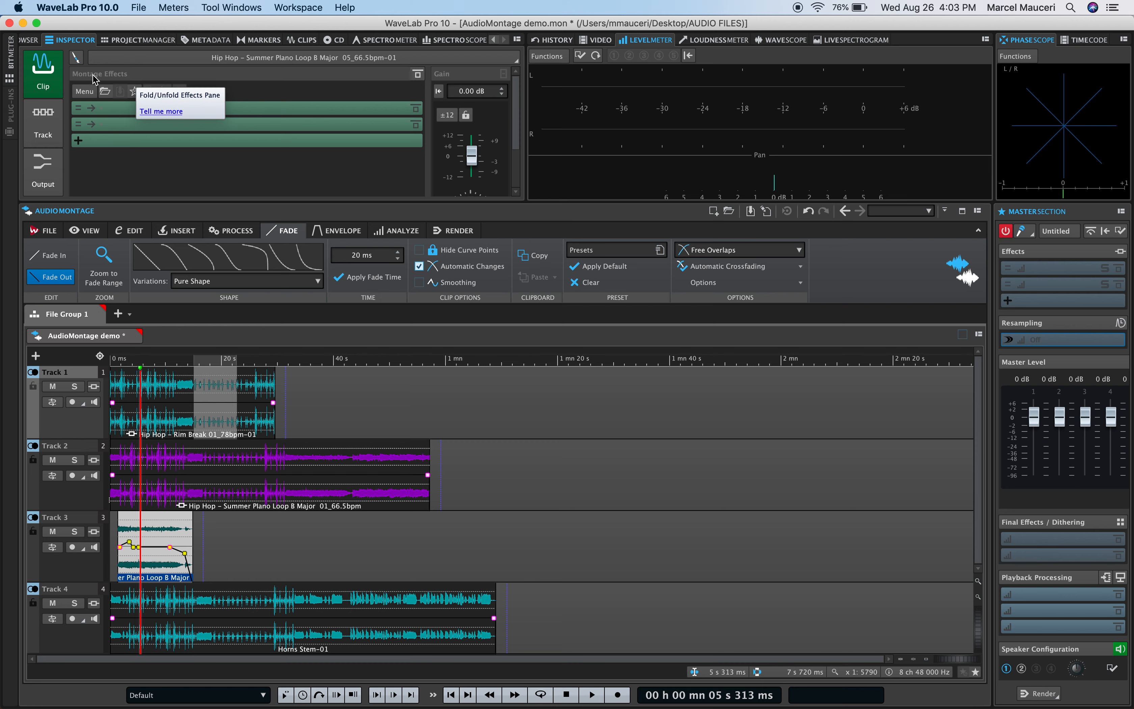
- Examine the Frequency plug-in on Track 1's Rim Break clip: its channel processing choices, routing choices and equalizer window
{"action": "left_click", "coordinate": [143, 418]}
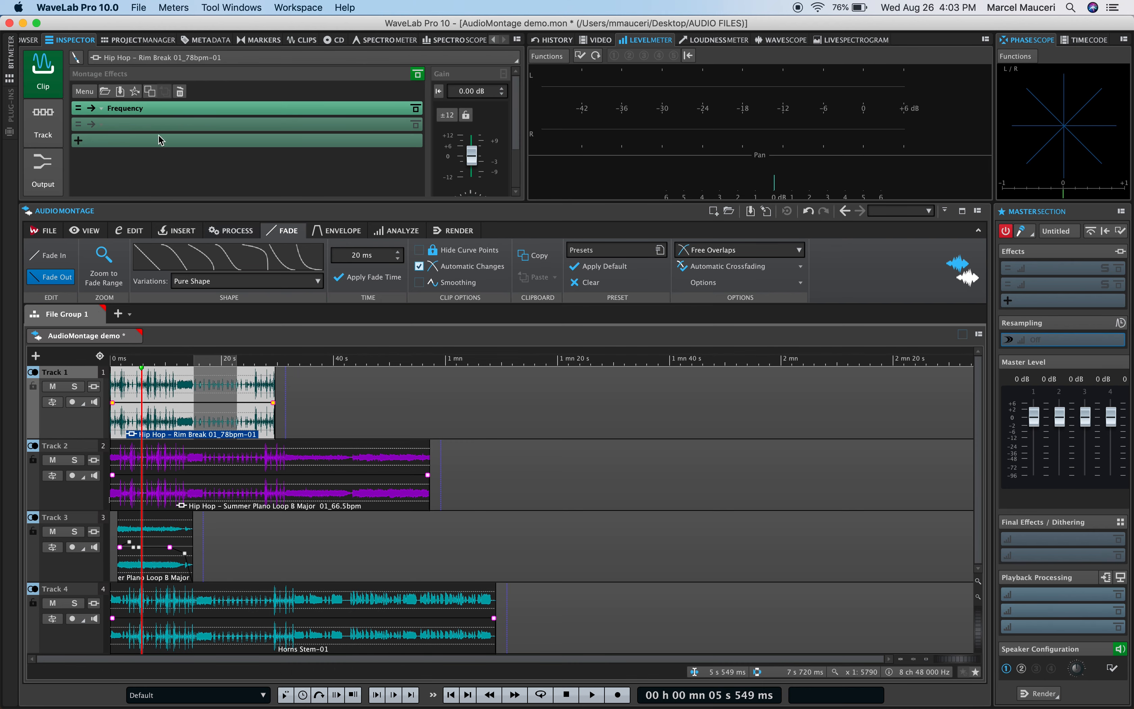
{"action": "left_click", "coordinate": [79, 108]}
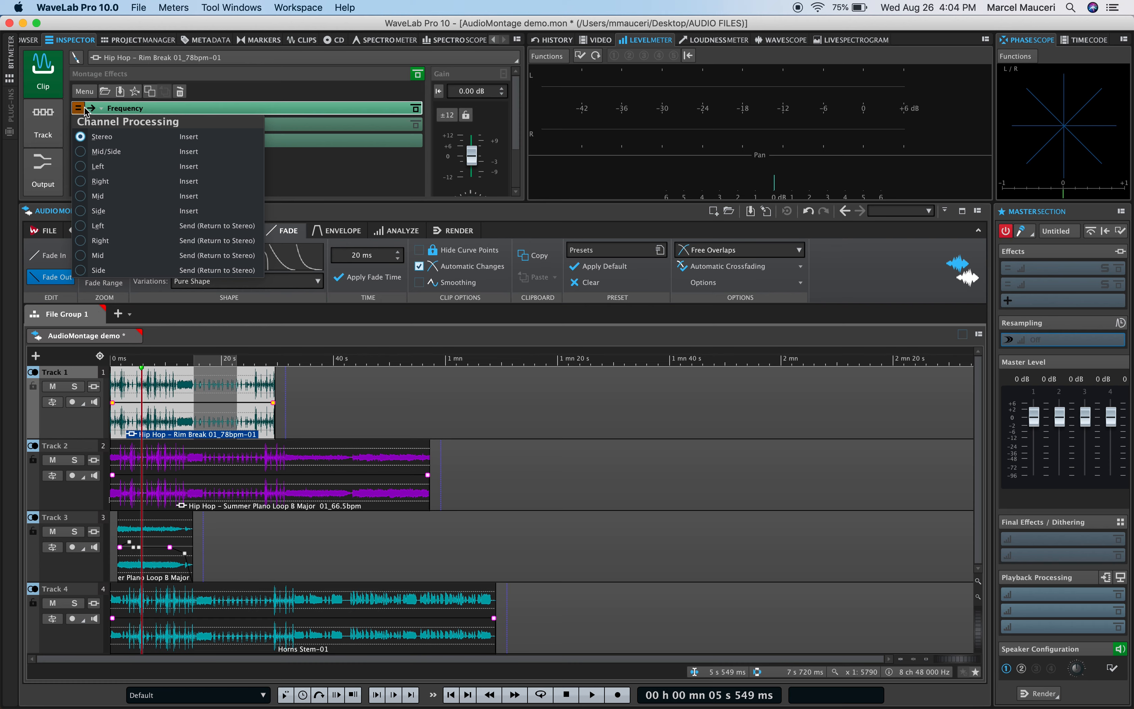
{"action": "left_click", "coordinate": [94, 112]}
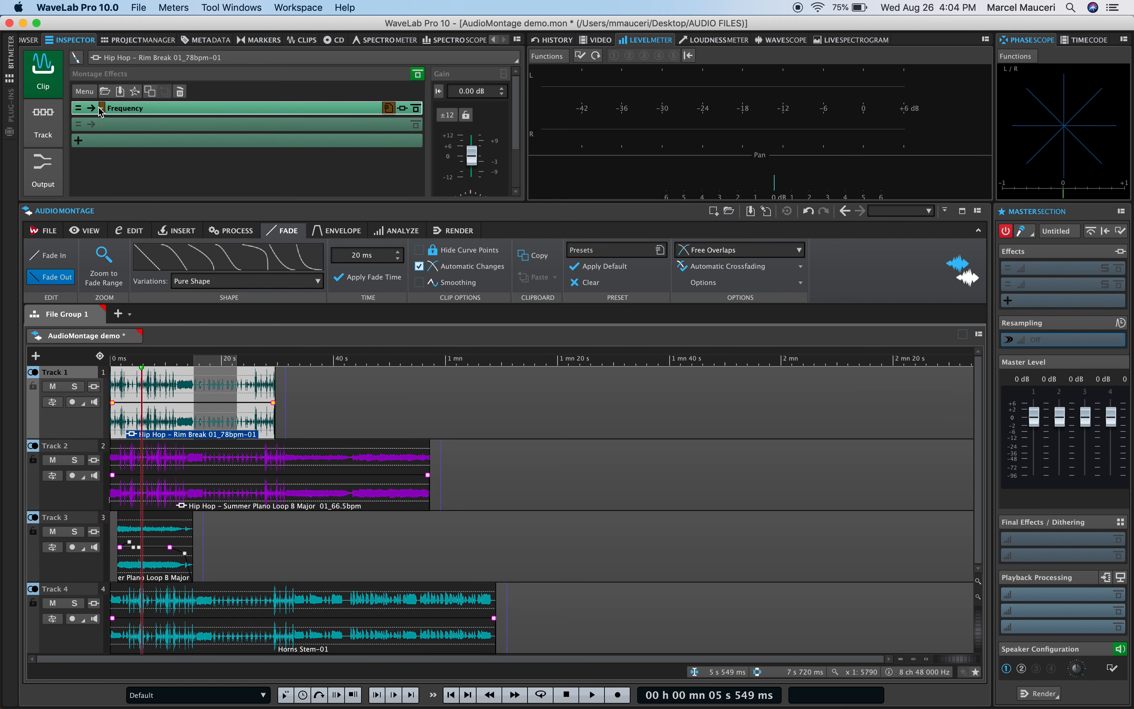
{"action": "left_click", "coordinate": [93, 109]}
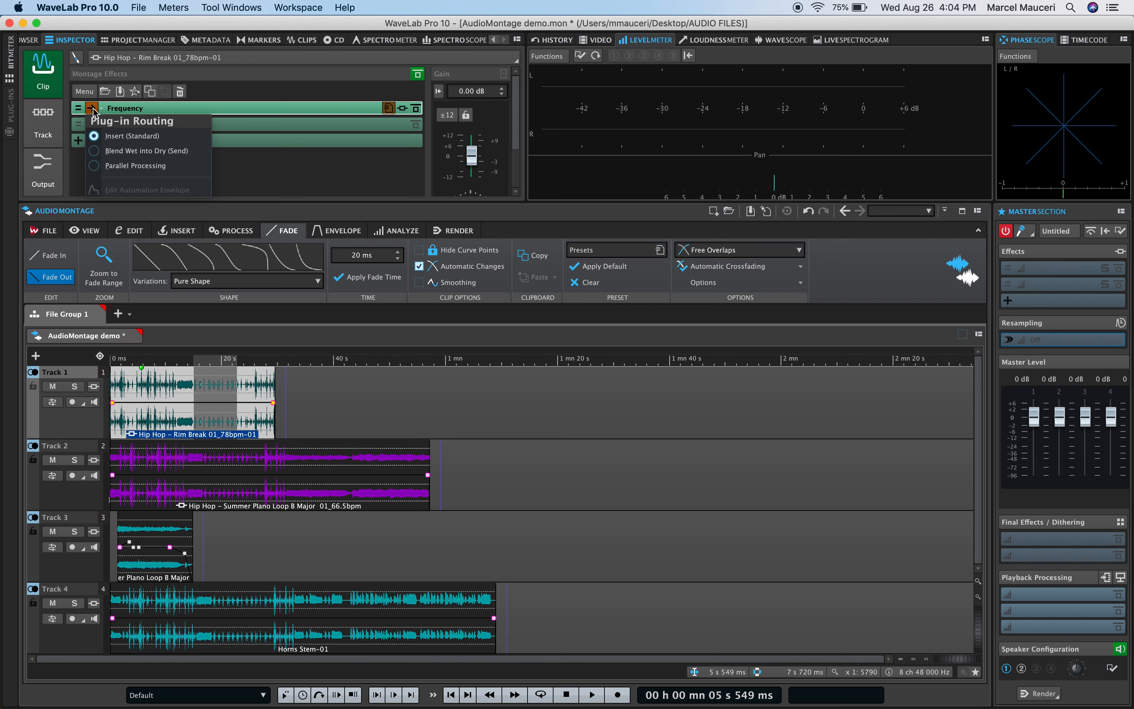
{"action": "left_click", "coordinate": [209, 81]}
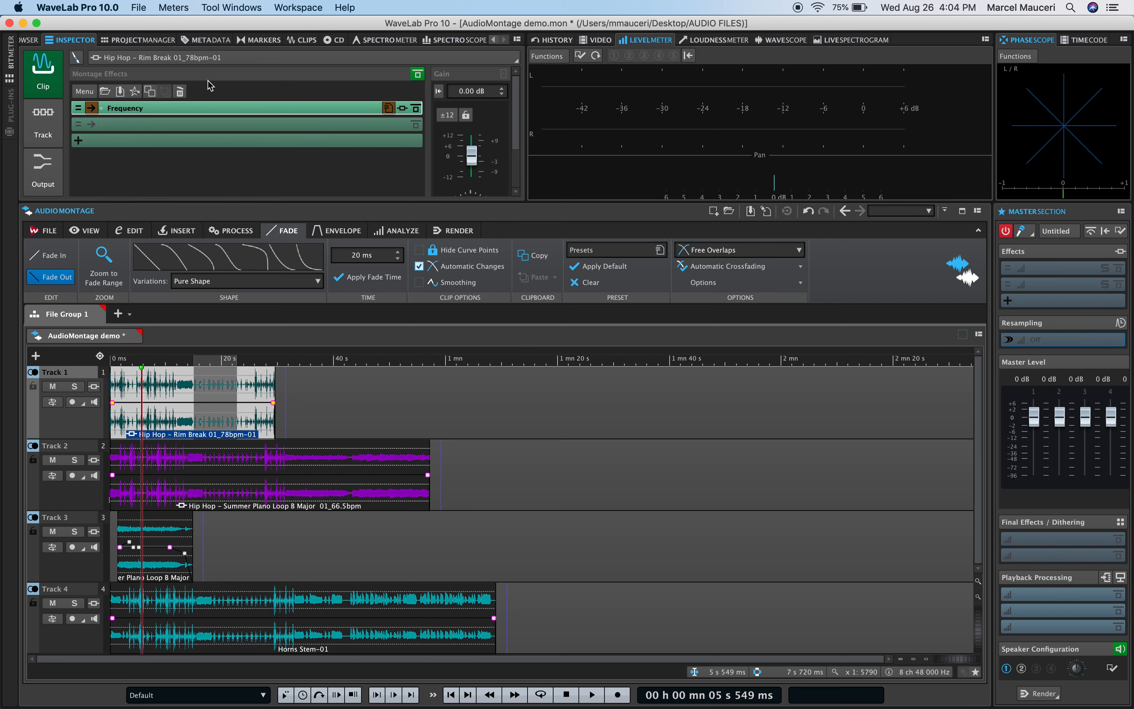
{"action": "left_click", "coordinate": [165, 111]}
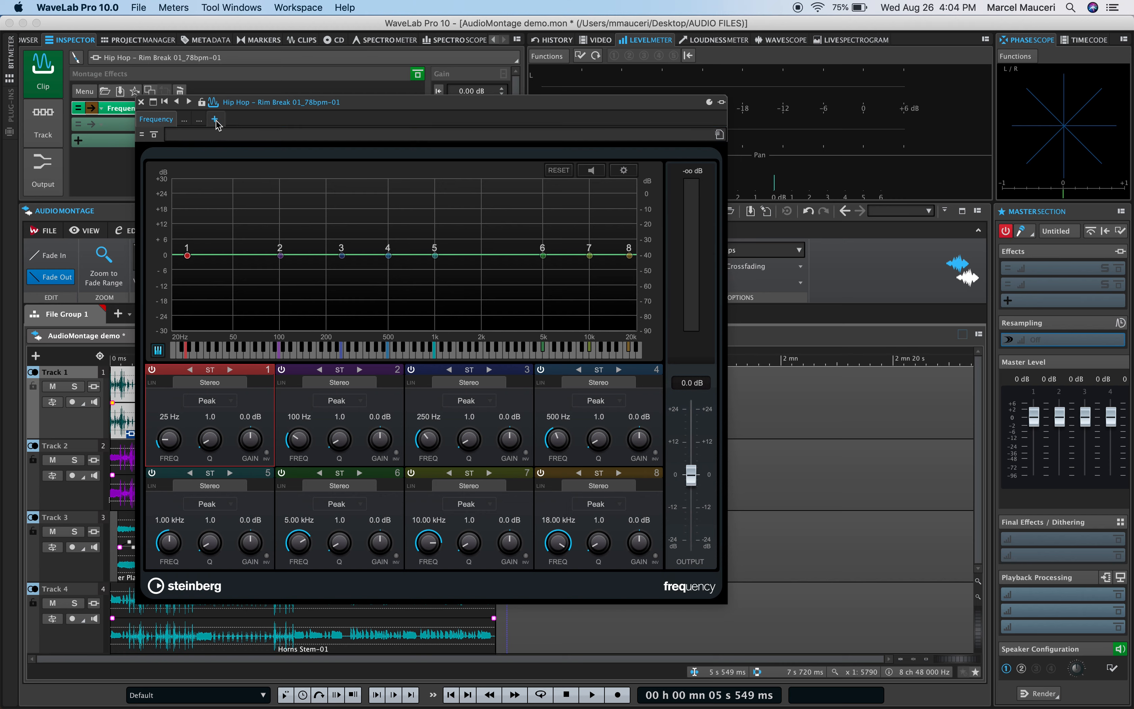
{"action": "left_click", "coordinate": [141, 102]}
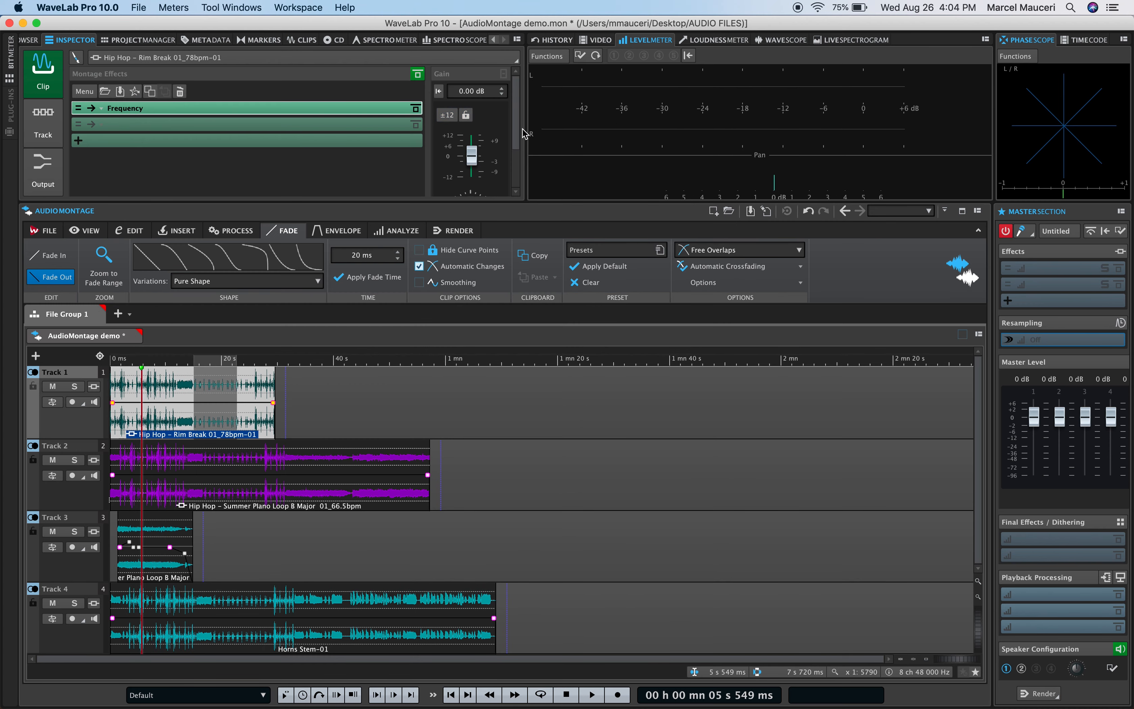
- Pan the Rim Break clip toward the left channel and lower its gain to about -5.8 dB
{"action": "left_click_drag", "start_coordinate": [517, 126], "coordinate": [518, 173]}
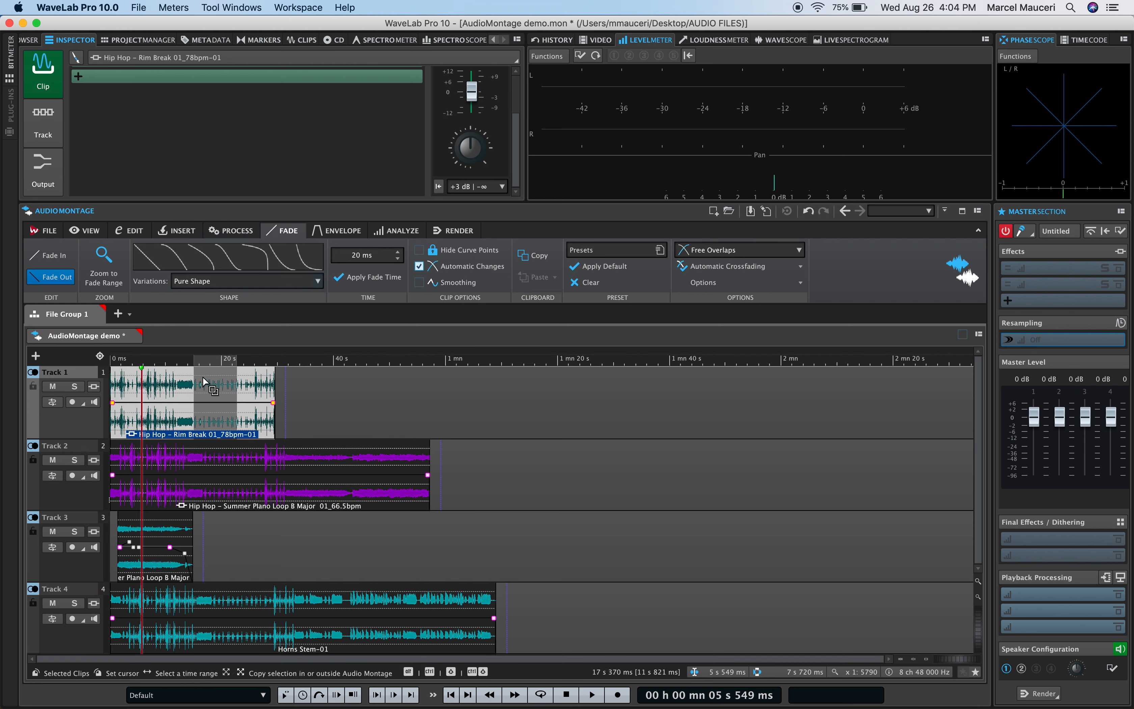
{"action": "left_click", "coordinate": [166, 408]}
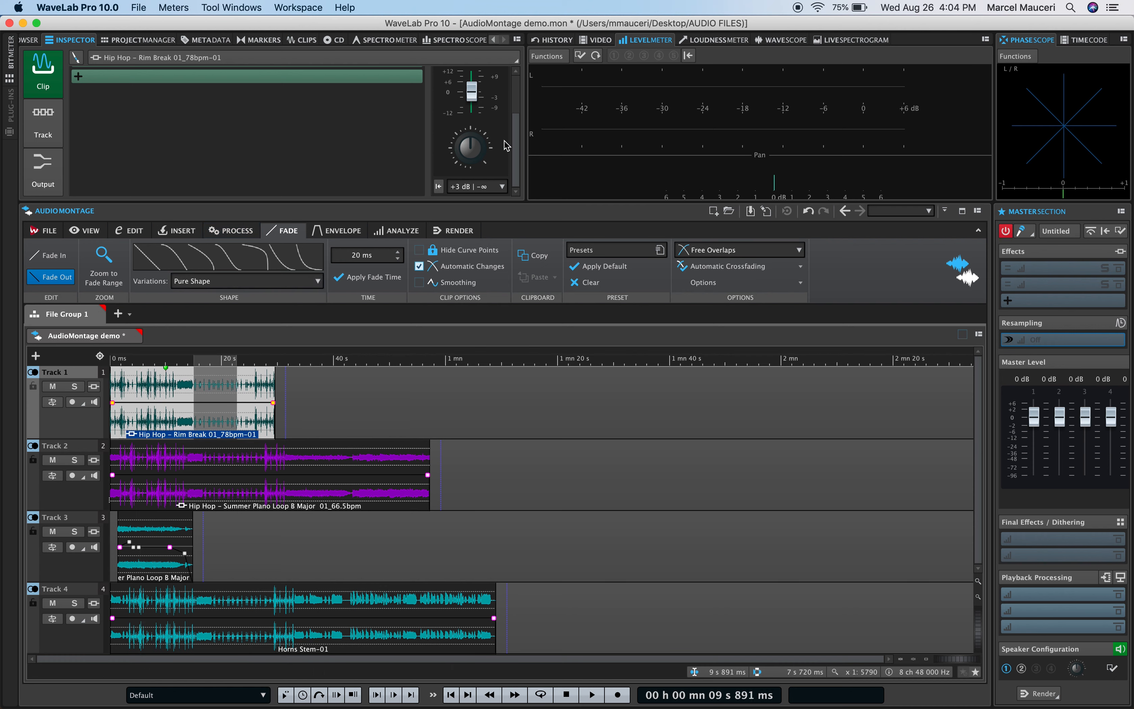
{"action": "left_click_drag", "start_coordinate": [470, 141], "coordinate": [461, 160]}
{"action": "left_click_drag", "start_coordinate": [472, 91], "coordinate": [476, 110]}
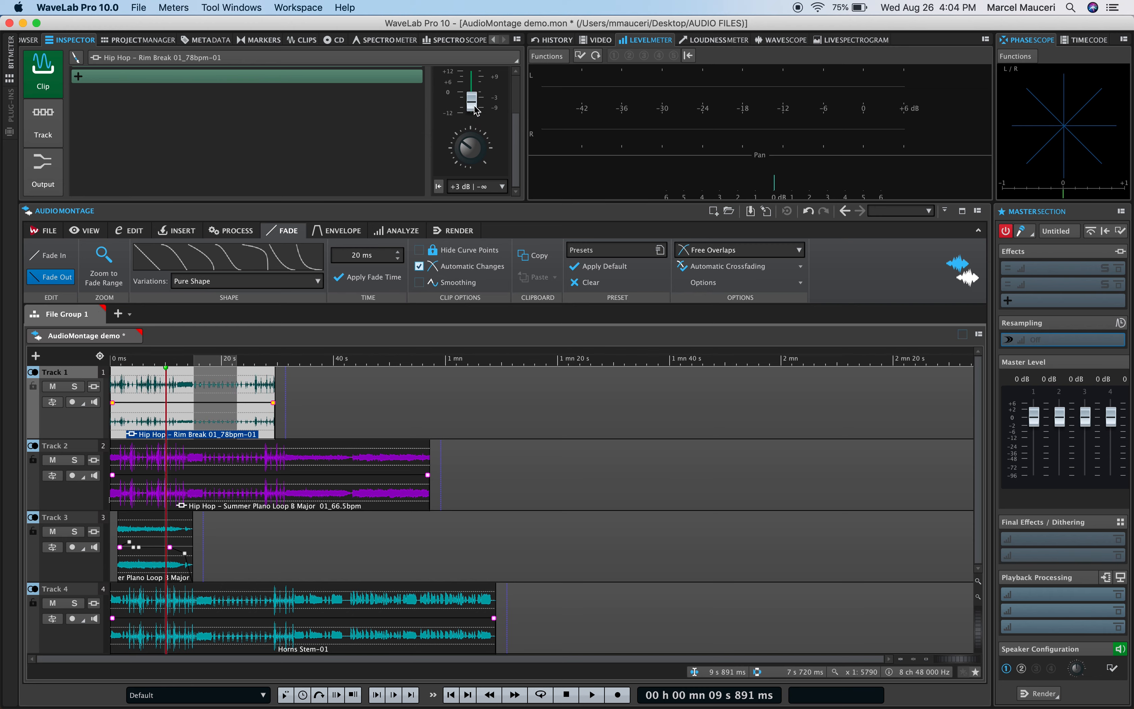
- Move Track 2's Summer Plano Loop clip to Track 1 after the Rim Break clip, raising its gain and panning it slightly right
{"action": "left_click", "coordinate": [252, 481]}
{"action": "left_click_drag", "start_coordinate": [198, 489], "coordinate": [385, 397]}
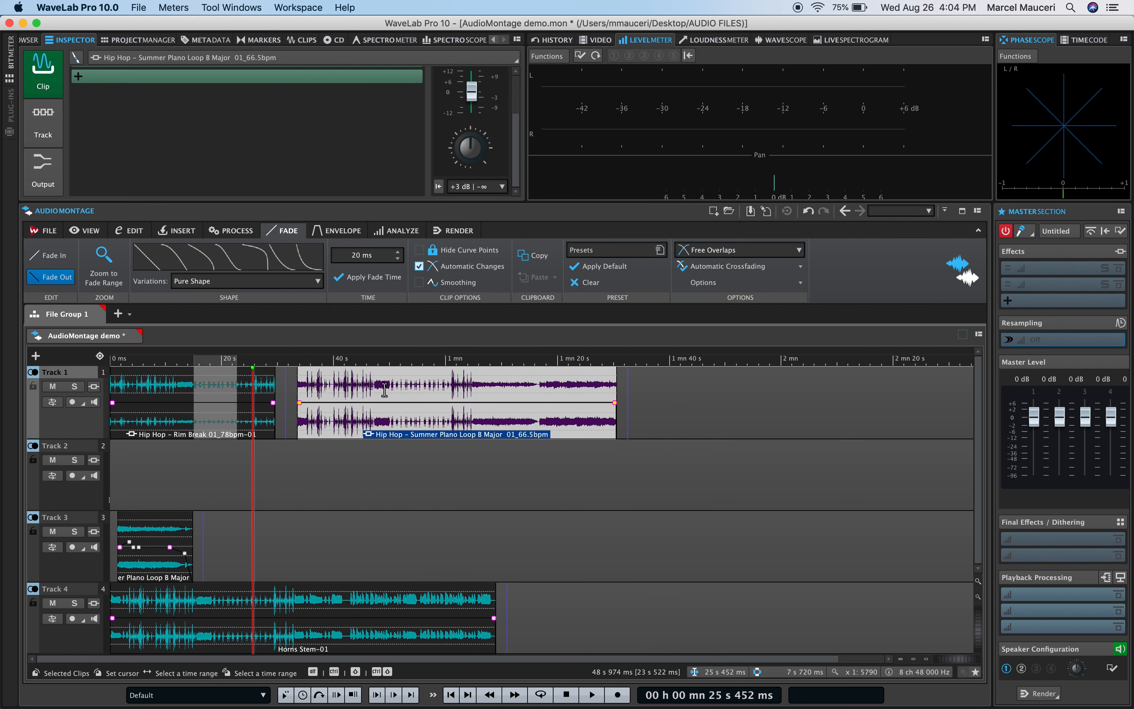
{"action": "left_click", "coordinate": [370, 415]}
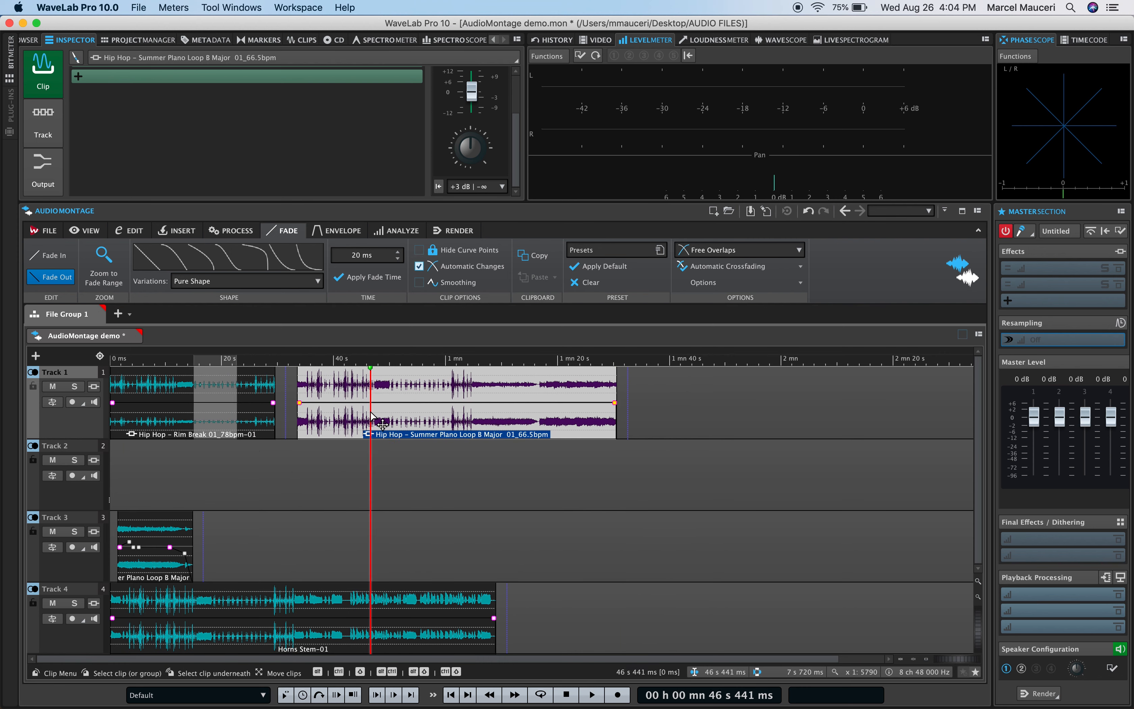
{"action": "left_click_drag", "start_coordinate": [475, 156], "coordinate": [471, 84]}
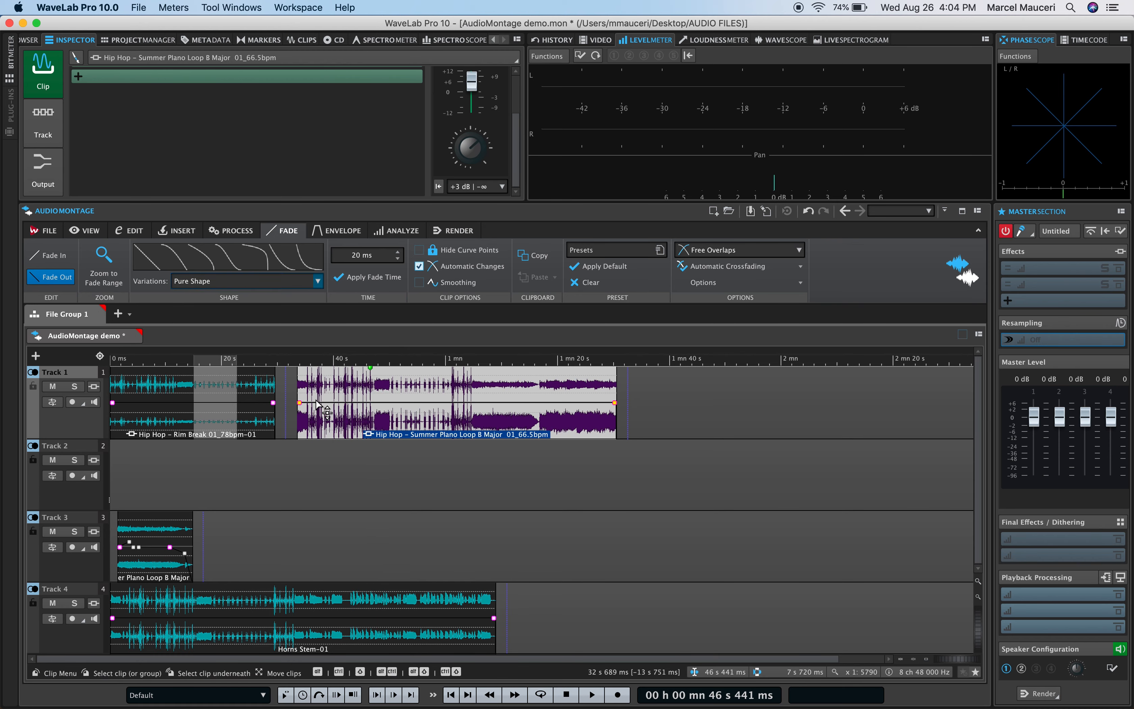
- Select the Rim Break and Summer Plano Loop clips on Track 1 alternately to compare their individual effects, gain and pan settings
{"action": "left_click", "coordinate": [247, 416]}
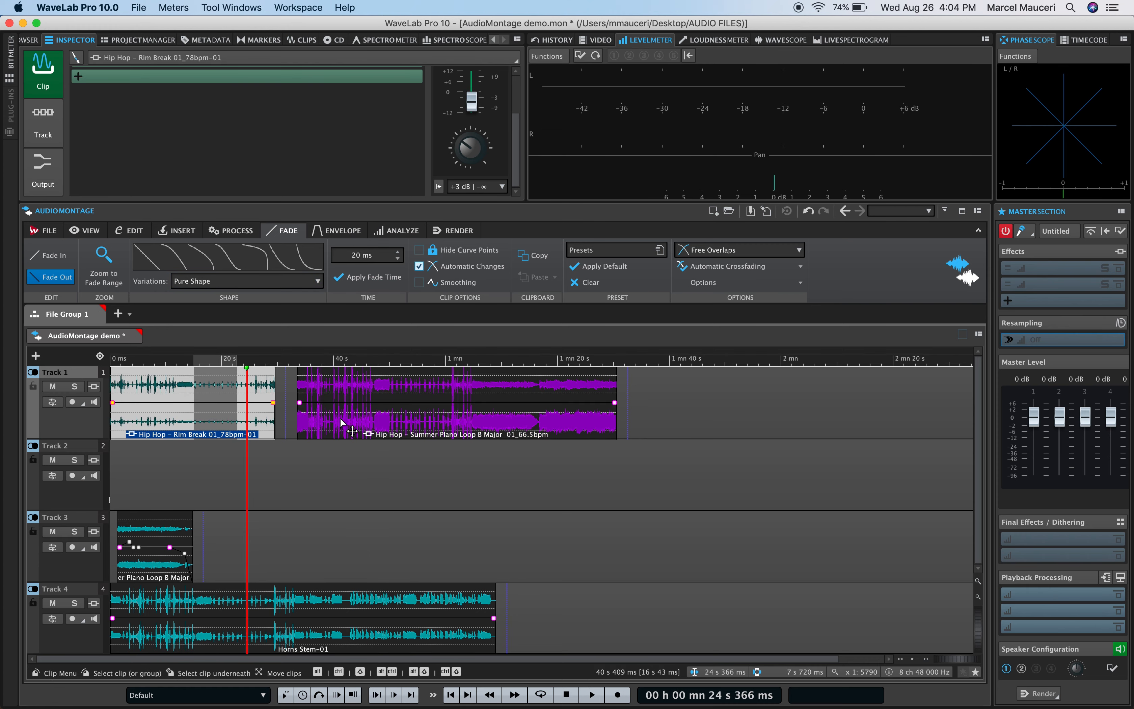
{"action": "left_click", "coordinate": [344, 419]}
{"action": "left_click", "coordinate": [235, 417]}
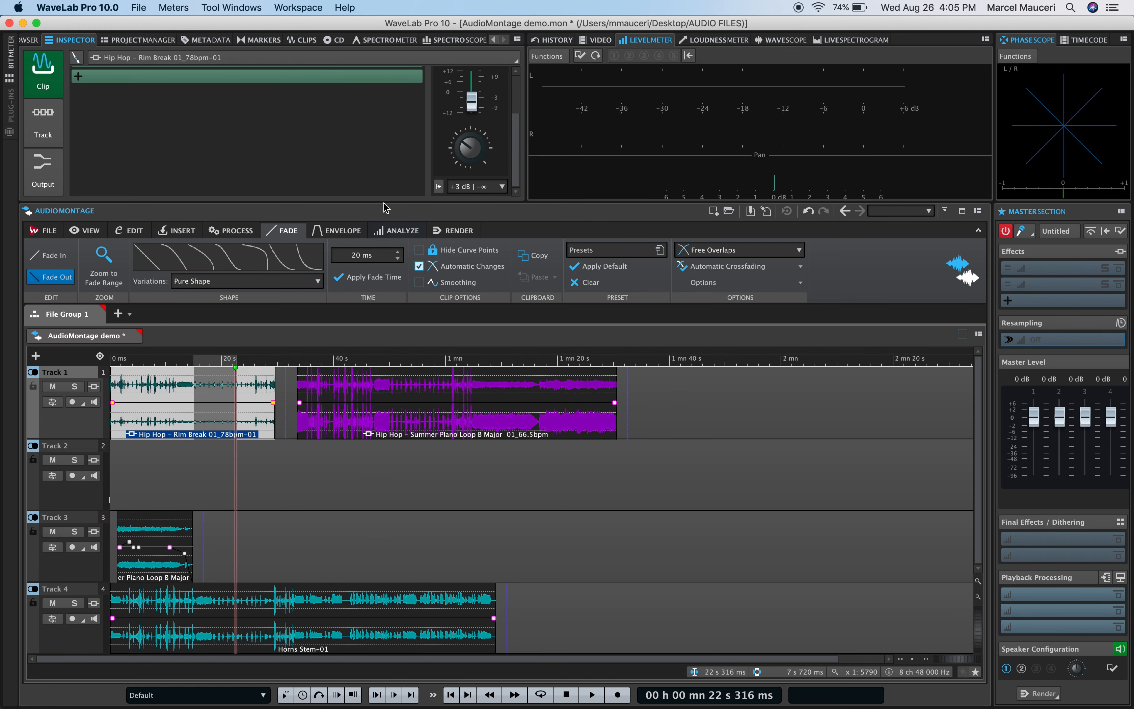
{"action": "scroll", "coordinate": [331, 154], "scroll_direction": "up", "scroll_amount": 1}
{"action": "scroll", "coordinate": [331, 154], "scroll_direction": "up", "scroll_amount": 1}
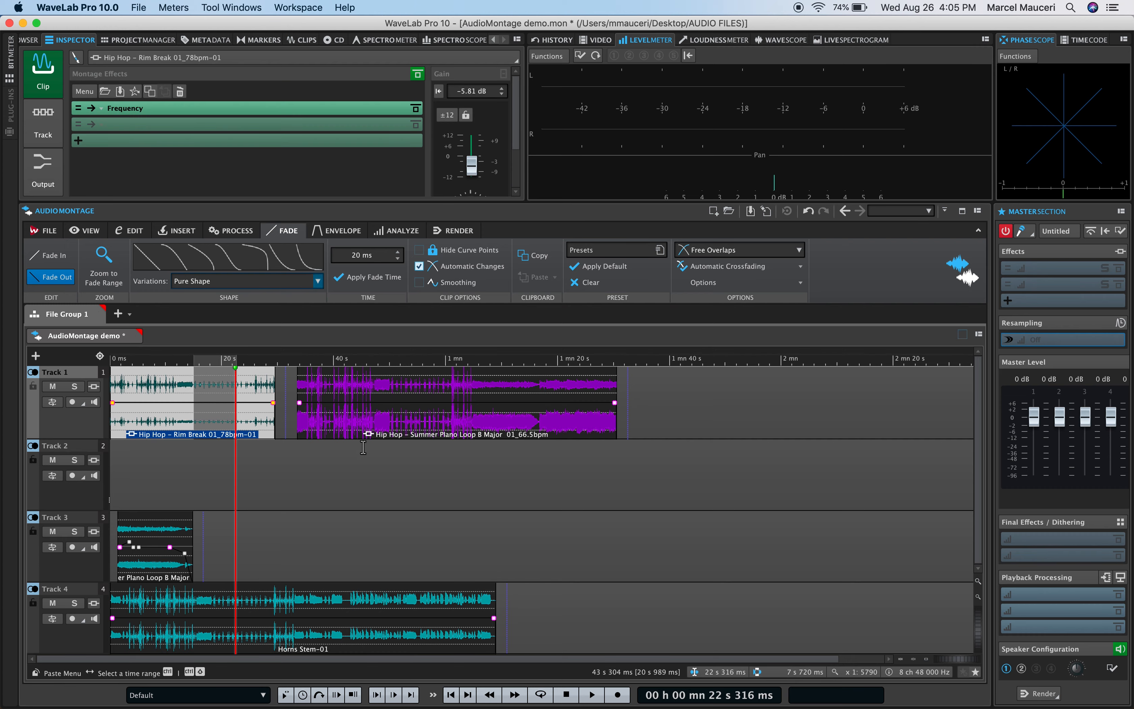
{"action": "left_click", "coordinate": [357, 417]}
{"action": "left_click", "coordinate": [241, 415]}
- Show the Inspector's track-level settings for Track 1 and browse the plug-ins available for its first effect slot
{"action": "left_click", "coordinate": [50, 124]}
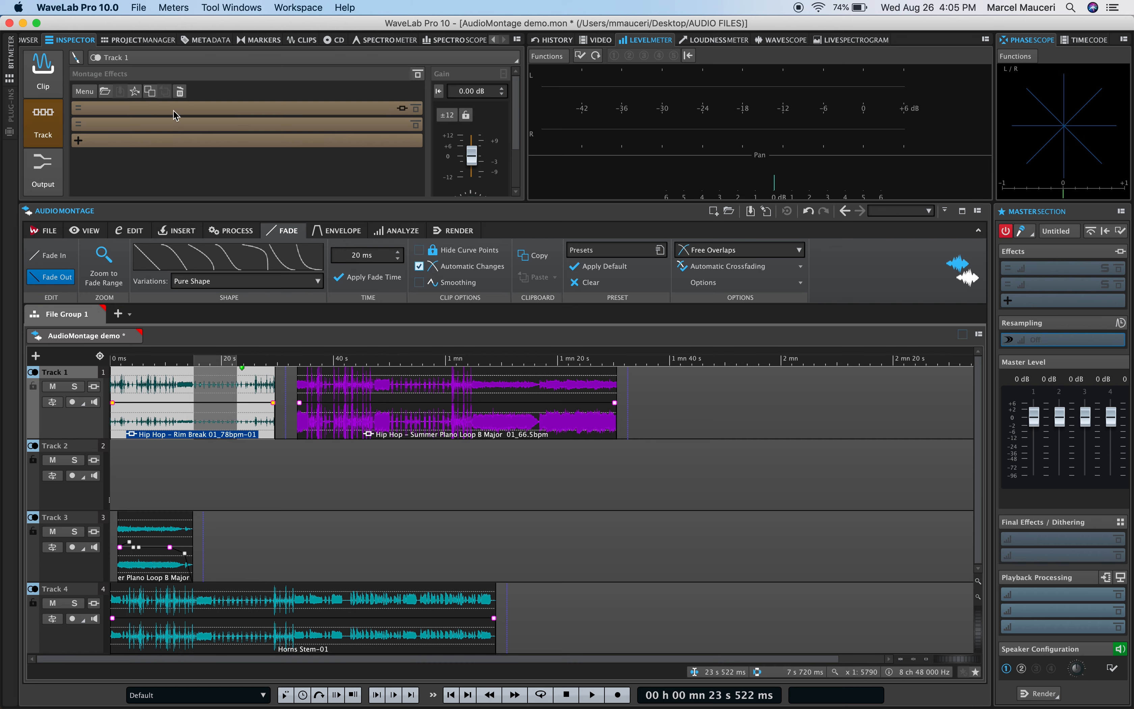
{"action": "left_click", "coordinate": [155, 115]}
{"action": "left_click", "coordinate": [153, 115]}
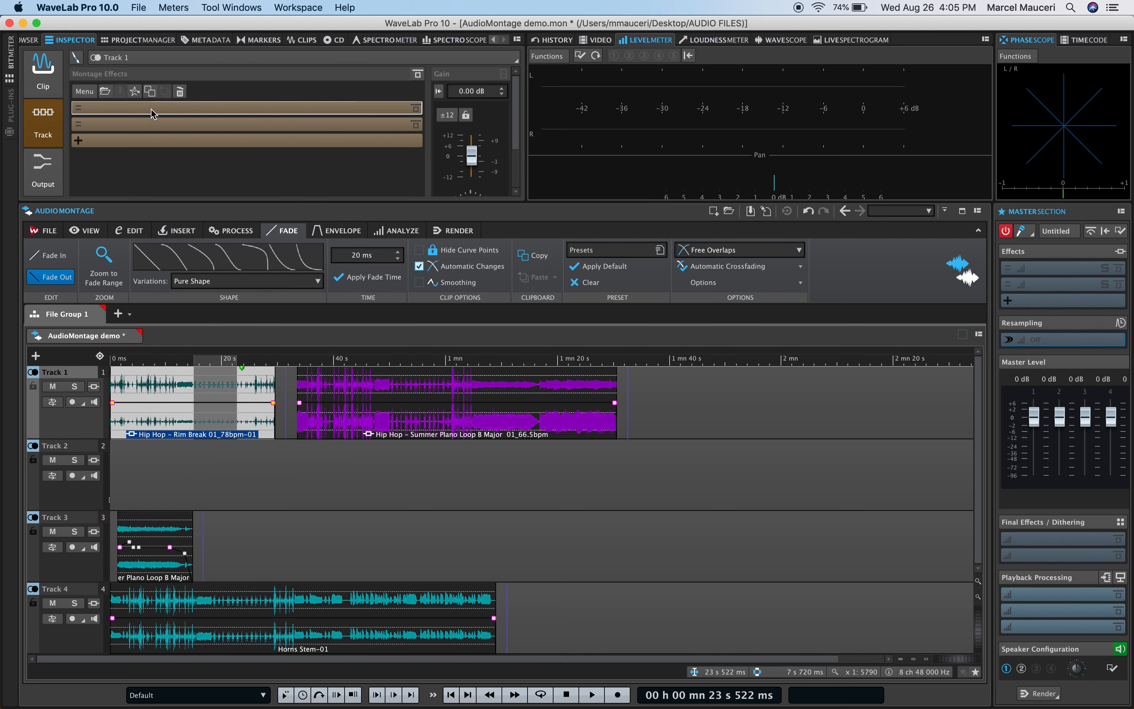
{"action": "left_click", "coordinate": [80, 113]}
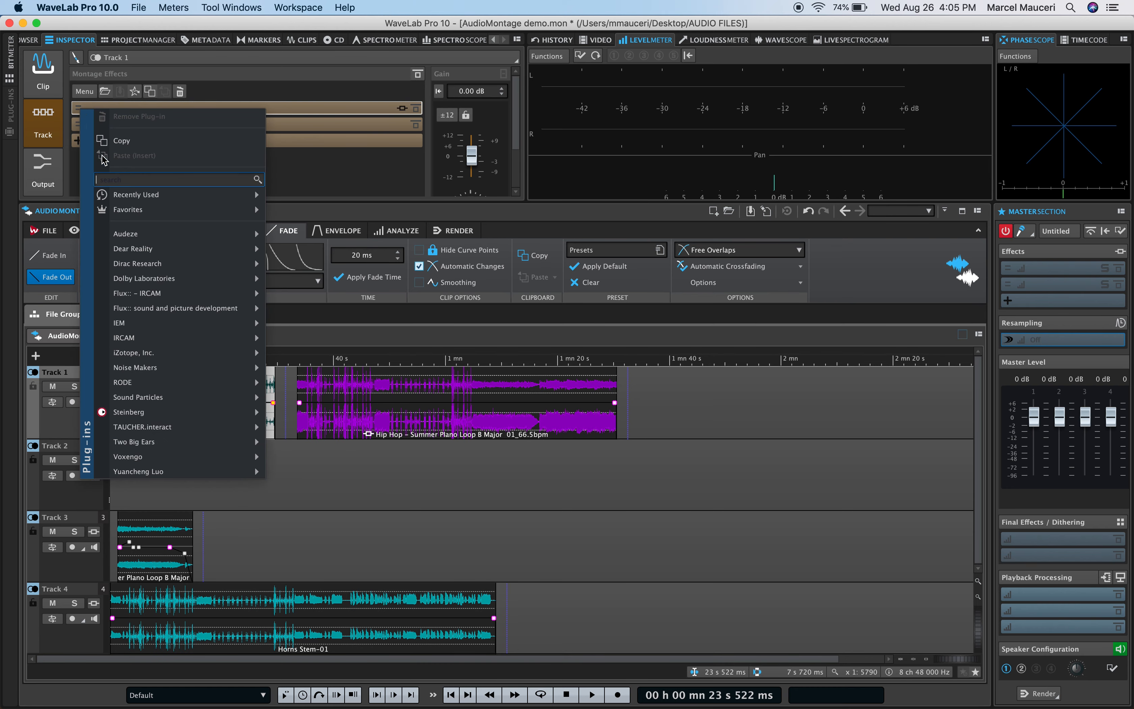
{"action": "mouse_move", "coordinate": [145, 412]}
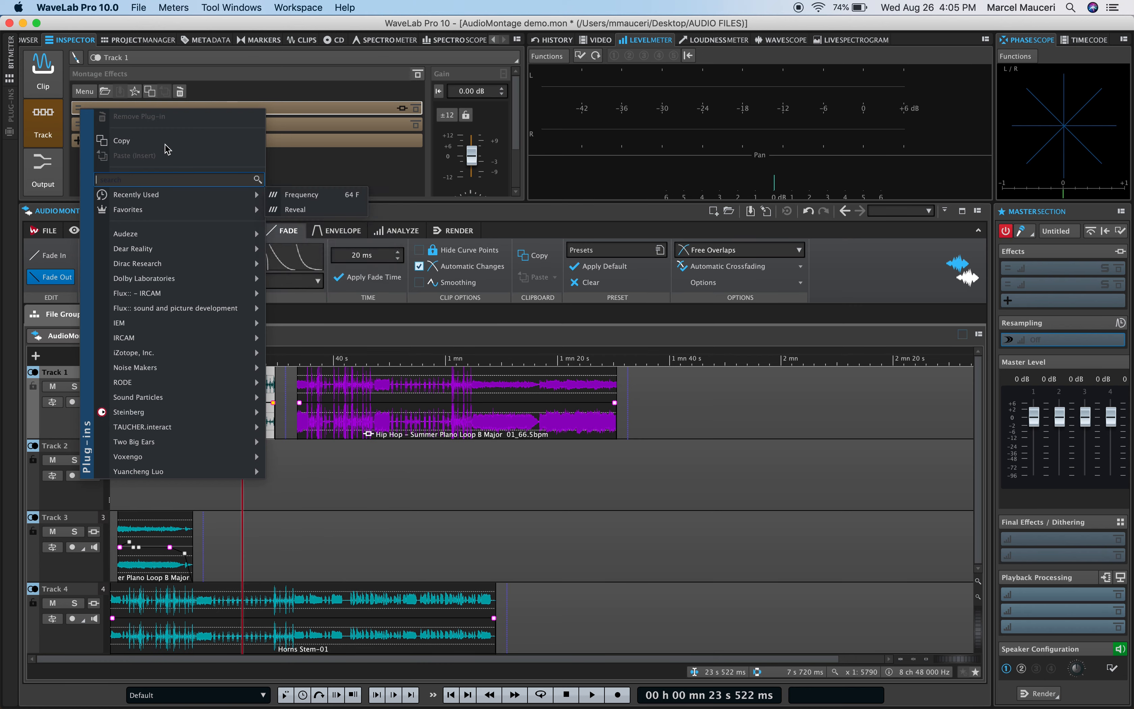
{"action": "left_click", "coordinate": [169, 69]}
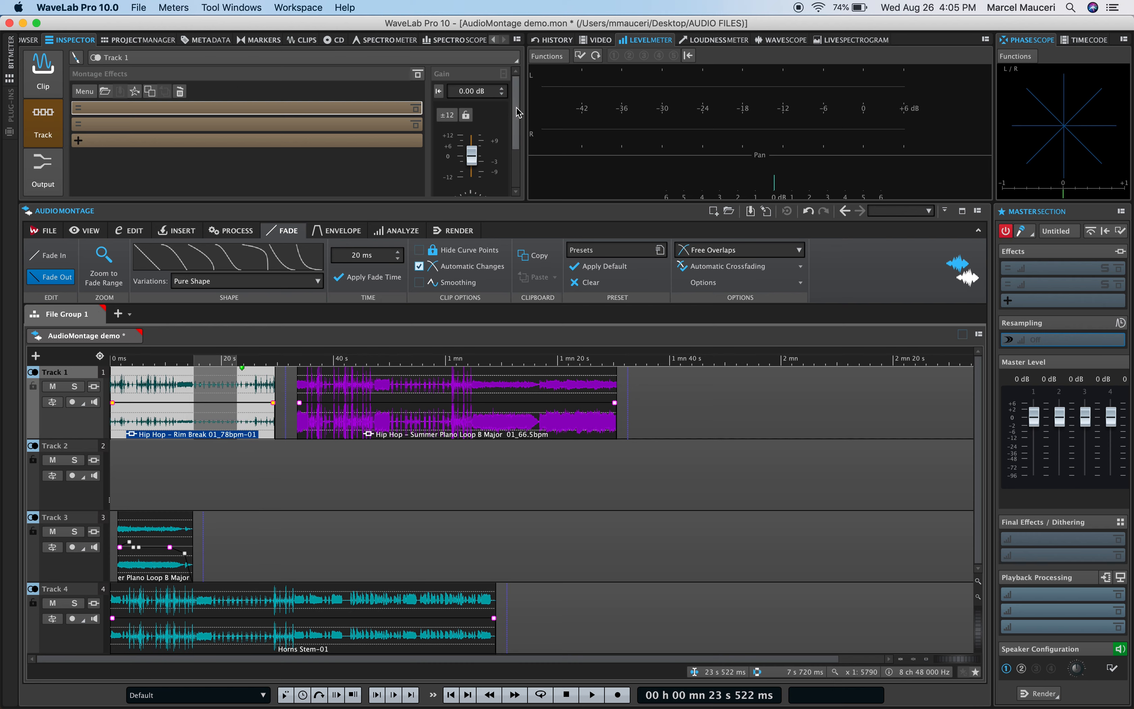
{"action": "mouse_move", "coordinate": [515, 105]}
{"action": "left_mouse_down"}
{"action": "mouse_move", "coordinate": [516, 137]}
{"action": "mouse_move", "coordinate": [517, 110]}
{"action": "left_mouse_up"}
- Show the Inspector's montage output settings and view the GEQ-10 equalizer window
{"action": "left_click", "coordinate": [48, 176]}
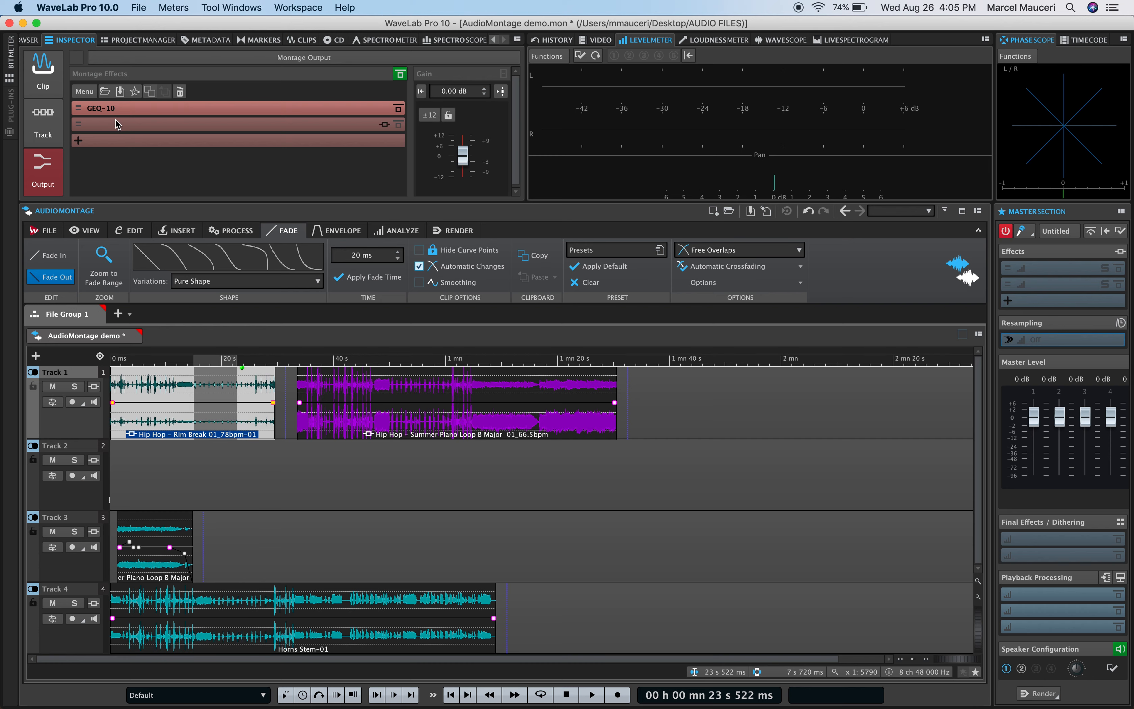
{"action": "left_click", "coordinate": [78, 111]}
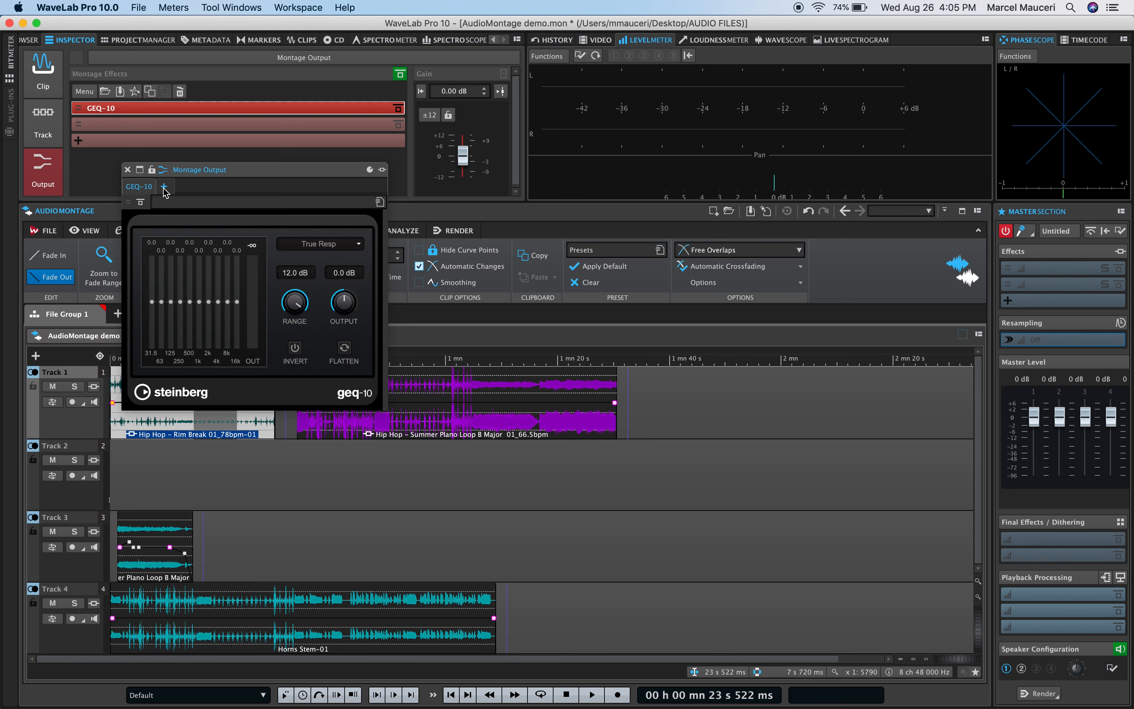
{"action": "left_click", "coordinate": [127, 169]}
{"action": "left_click", "coordinate": [86, 92]}
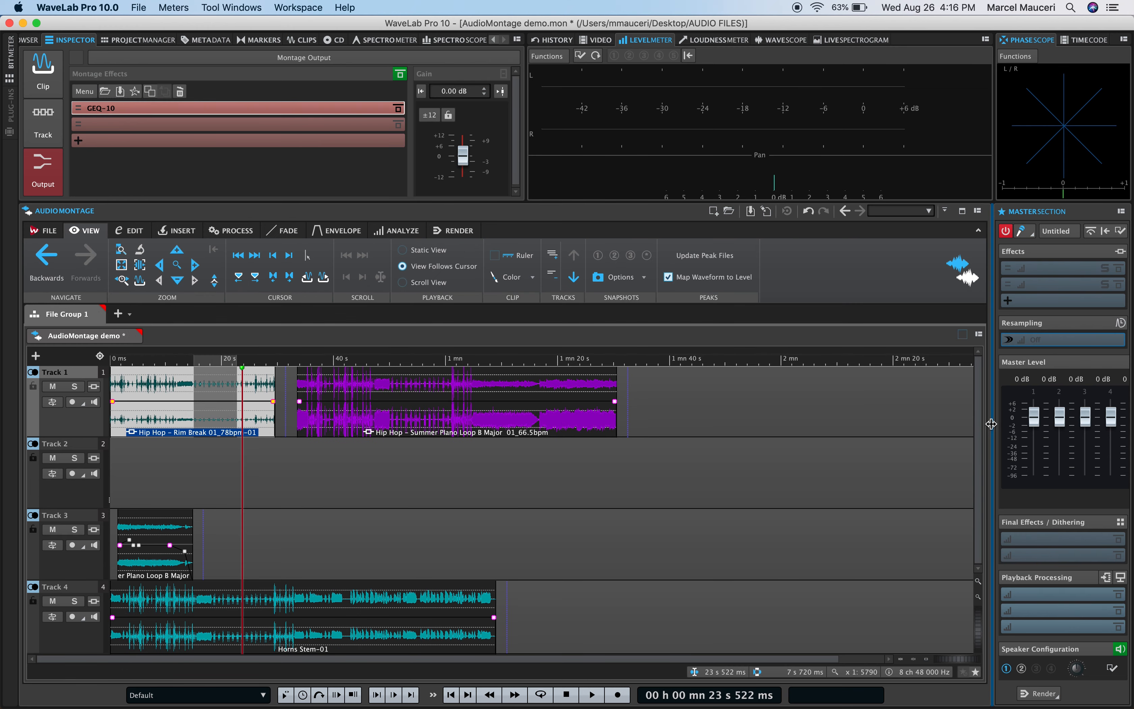
- Widen the Master Section to about 300 pixels and browse the plug-ins available for its first effect slot
{"action": "left_click_drag", "start_coordinate": [992, 423], "coordinate": [729, 443]}
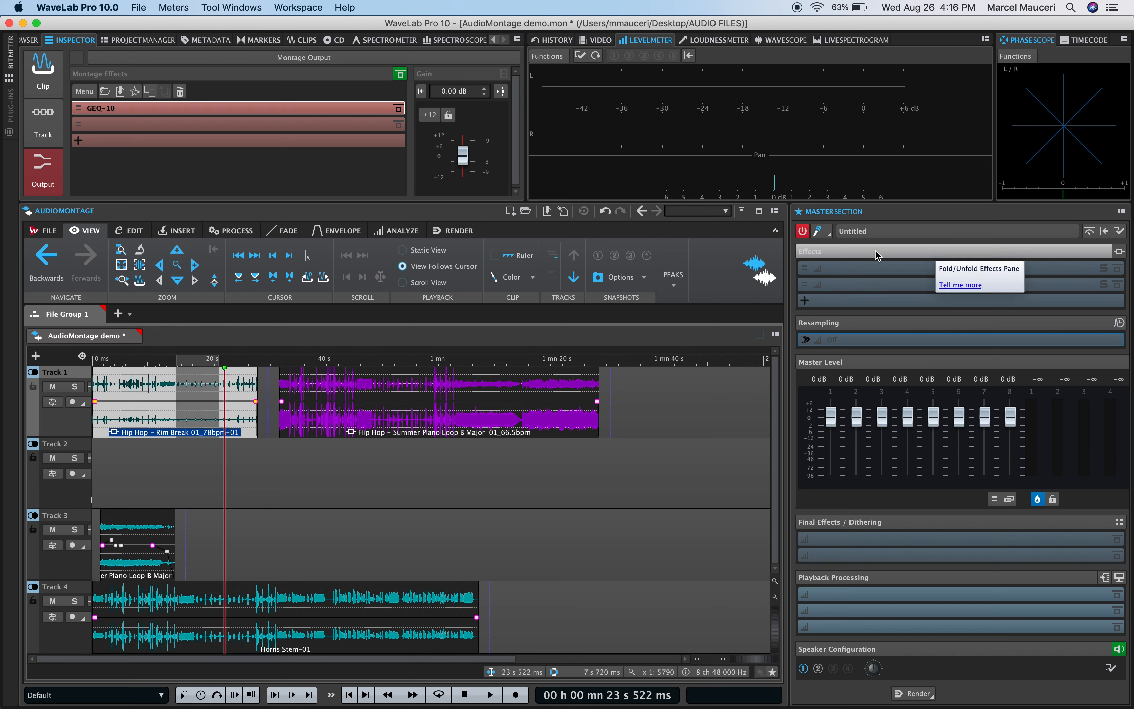
{"action": "left_click", "coordinate": [854, 270]}
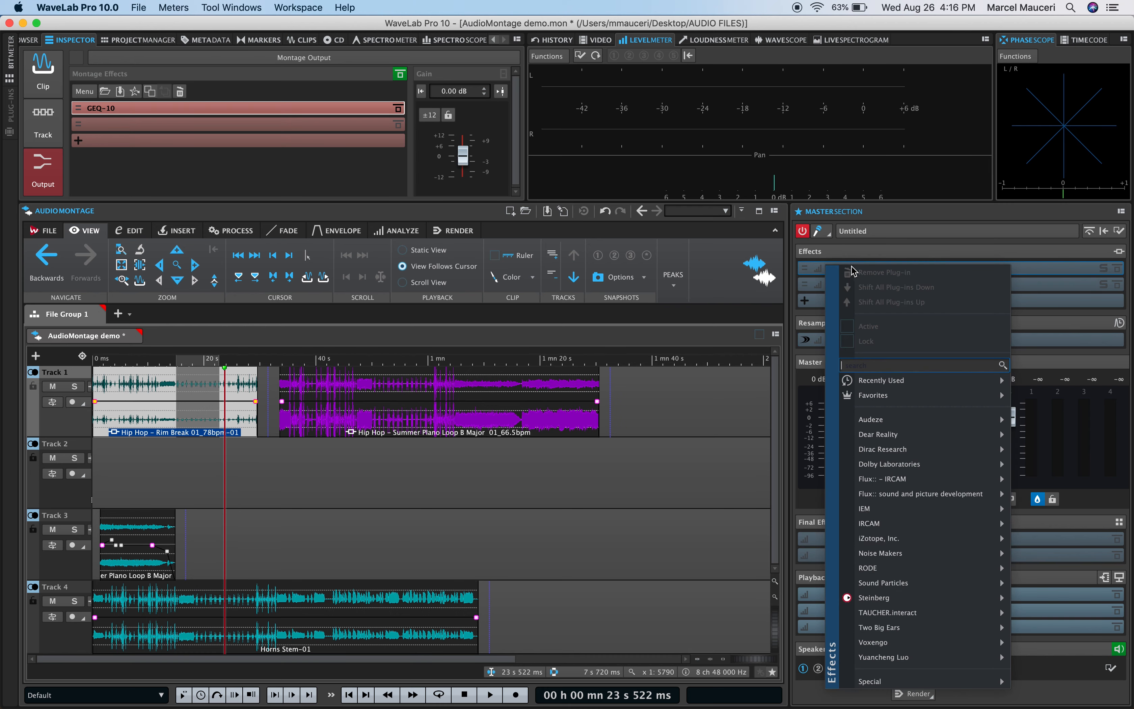
{"action": "left_click", "coordinate": [832, 272]}
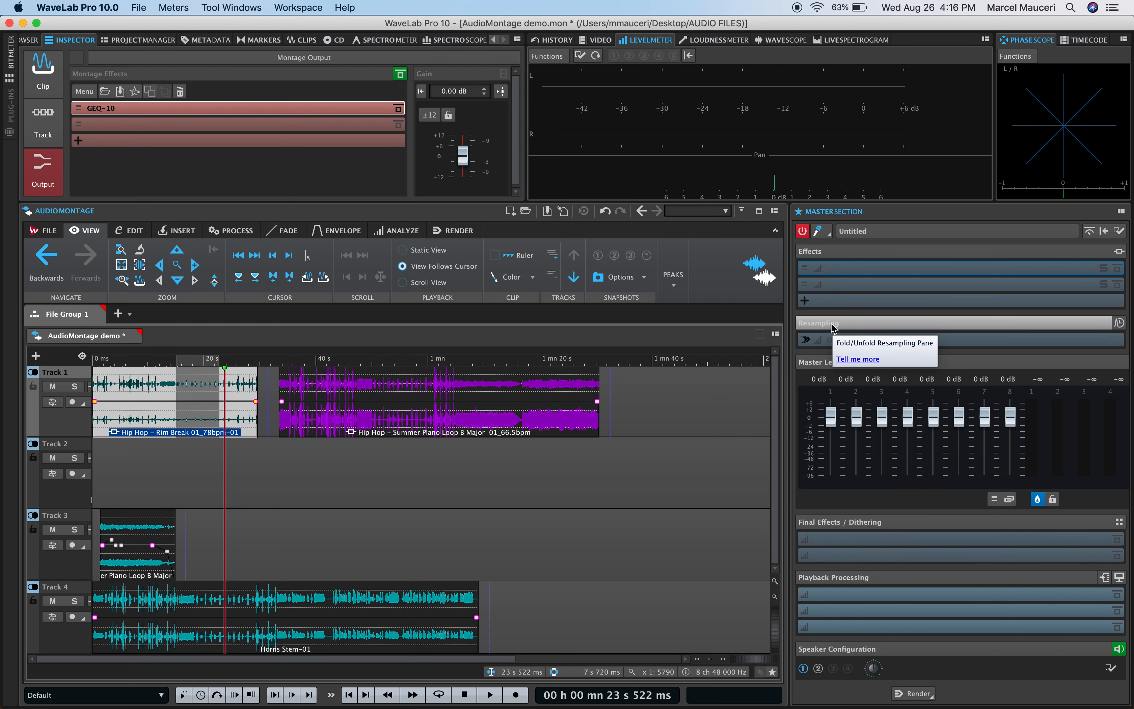
- Fold and unfold the Master Section's Resampling pane and open the Resampler settings
{"action": "left_click", "coordinate": [832, 324]}
{"action": "left_click", "coordinate": [833, 324]}
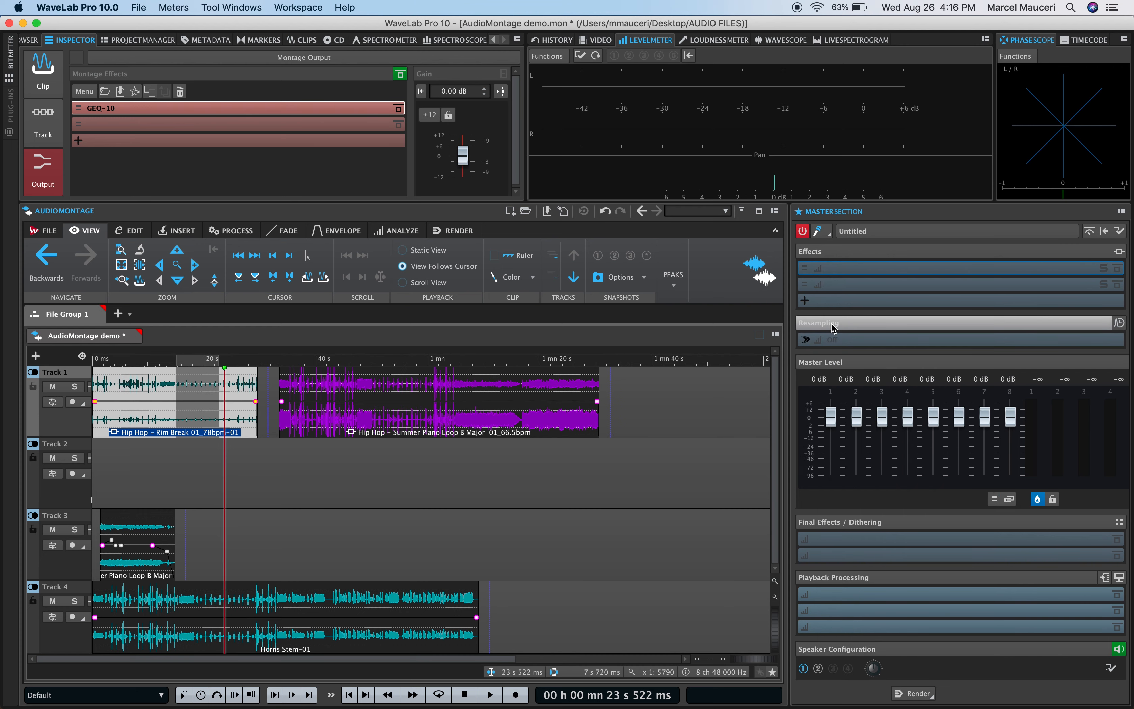
{"action": "left_click", "coordinate": [831, 346]}
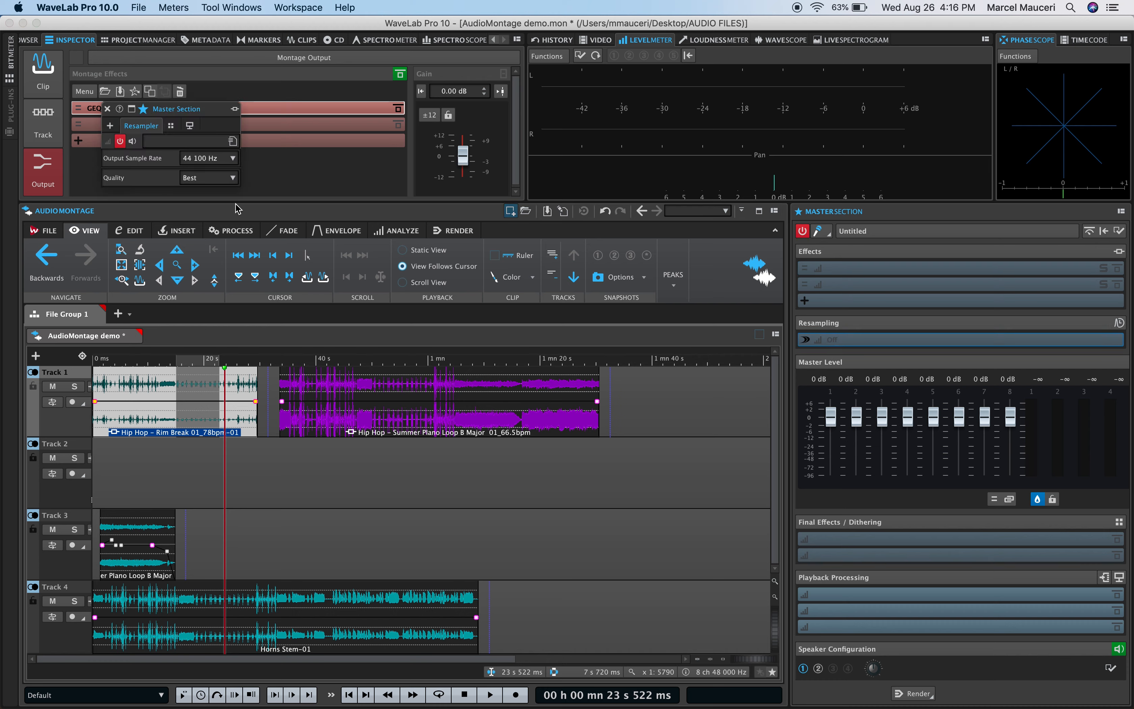
- Move the Resampler window clear of the montage effects list and show its available output sample rates
{"action": "left_click_drag", "start_coordinate": [193, 109], "coordinate": [339, 187]}
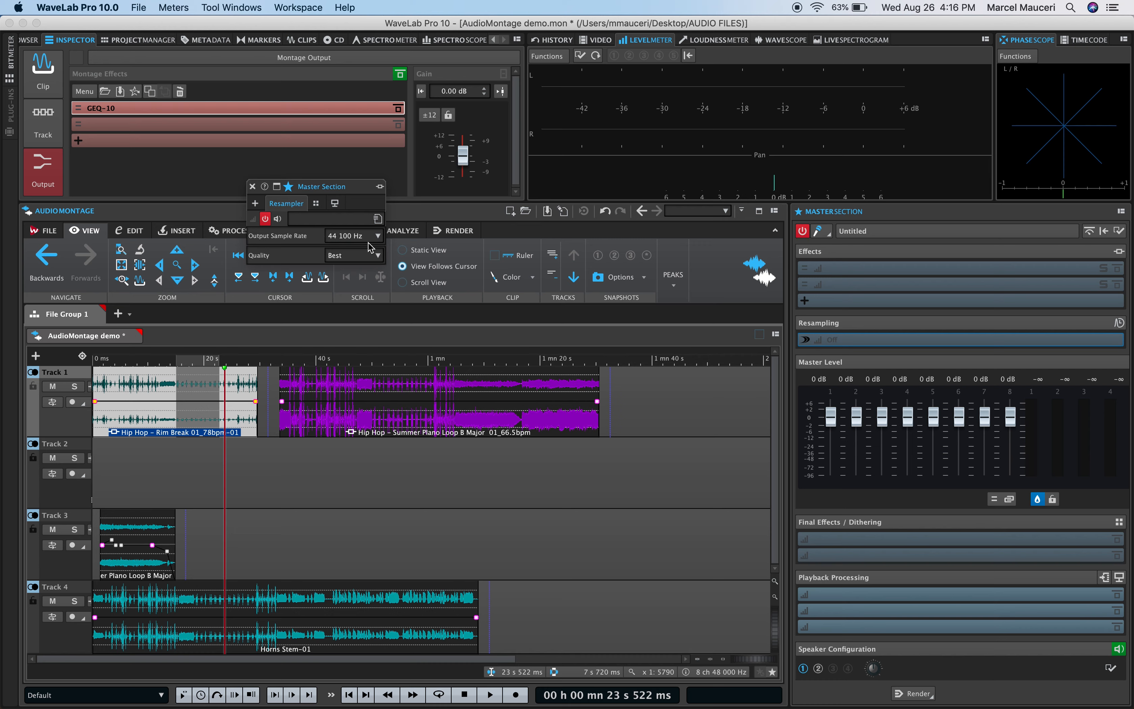
{"action": "left_click", "coordinate": [378, 237]}
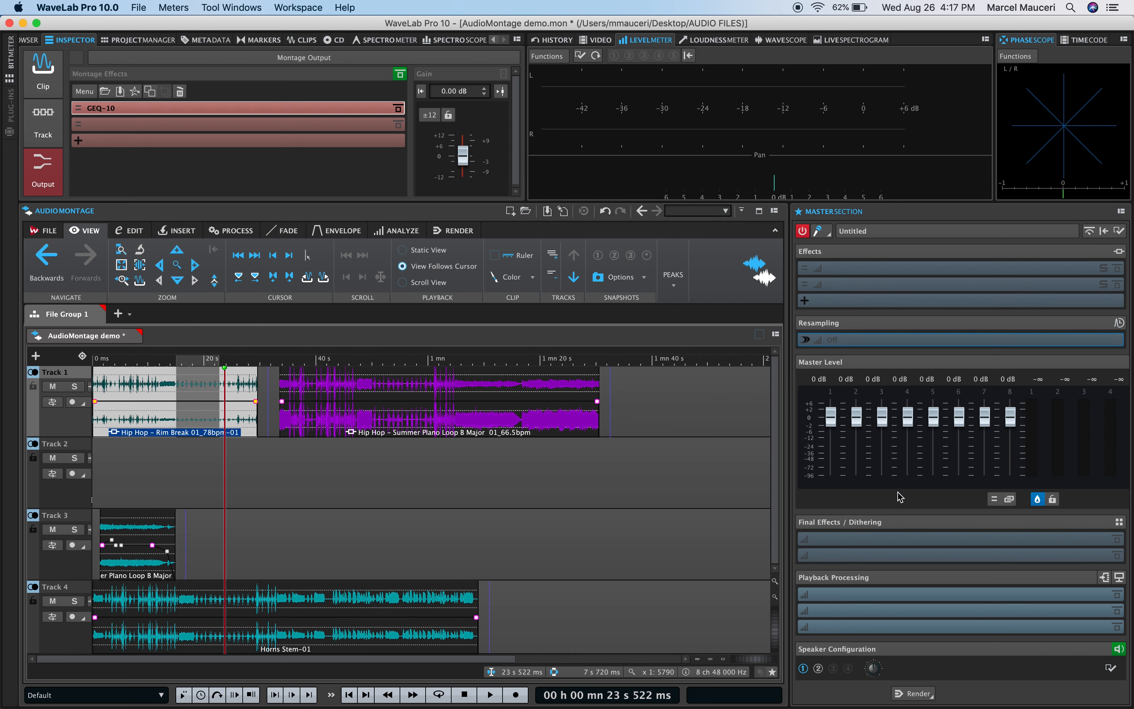
- View the Master Level channel mixing options, then lower the linked faders to -5.23 dB and reset them to 0 dB
{"action": "left_click", "coordinate": [993, 500]}
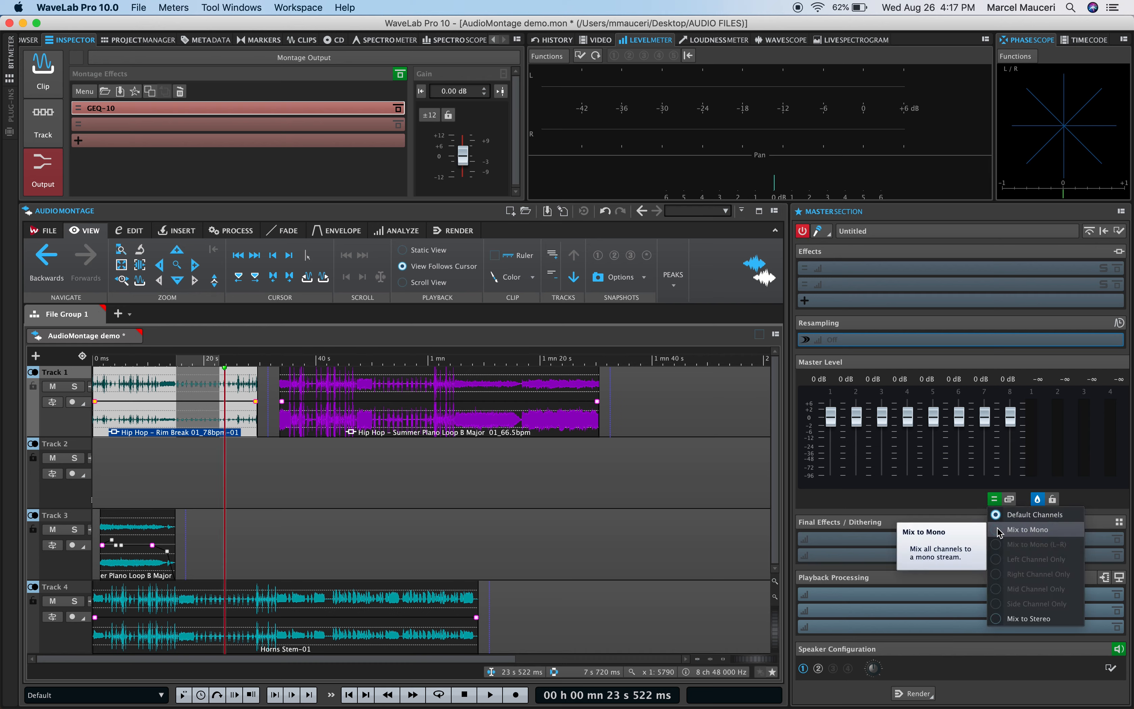
{"action": "left_click", "coordinate": [956, 500]}
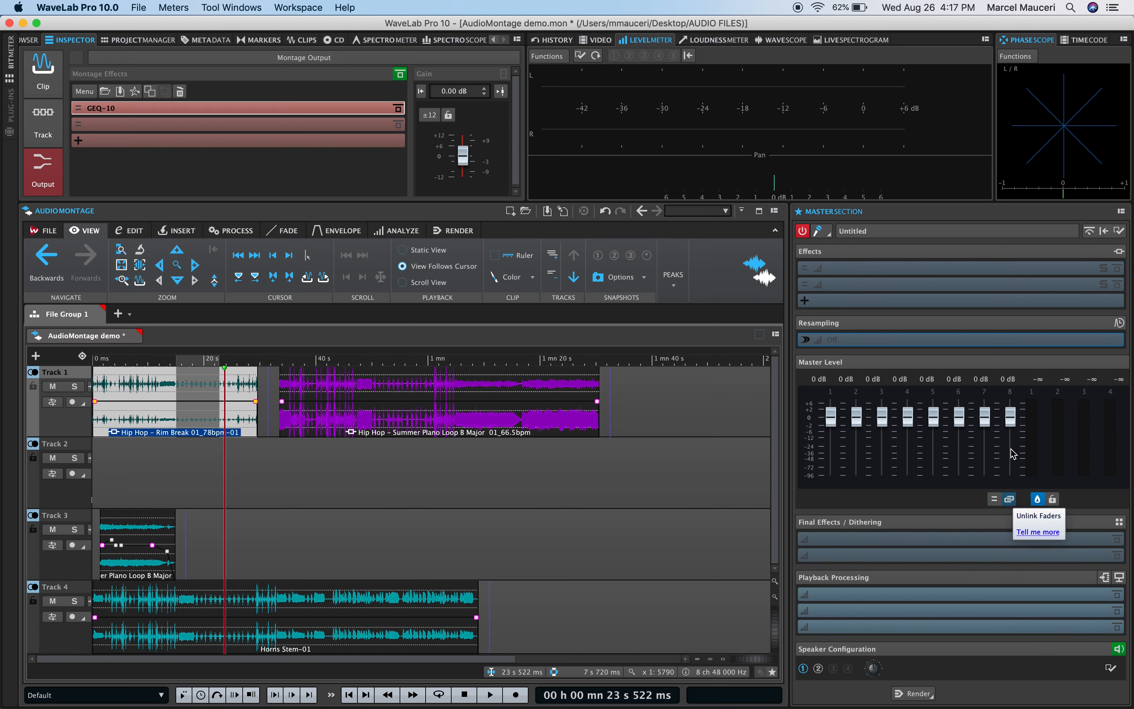
{"action": "left_click_drag", "start_coordinate": [985, 416], "coordinate": [986, 428]}
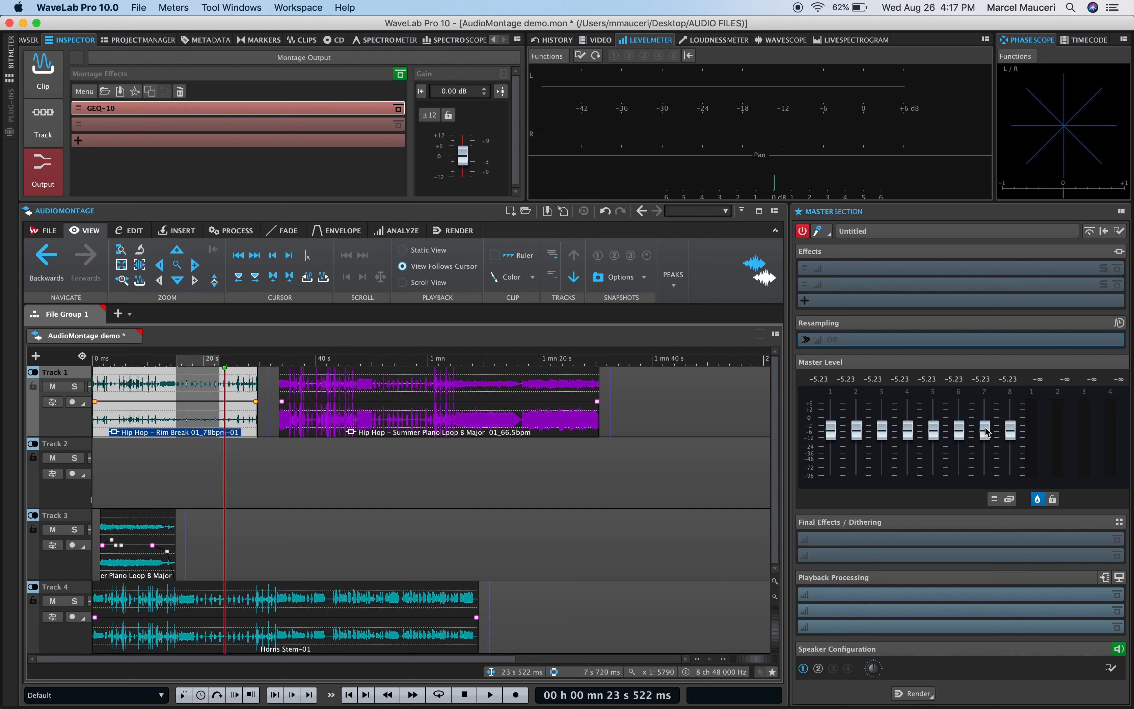
{"action": "double_click", "coordinate": [986, 428]}
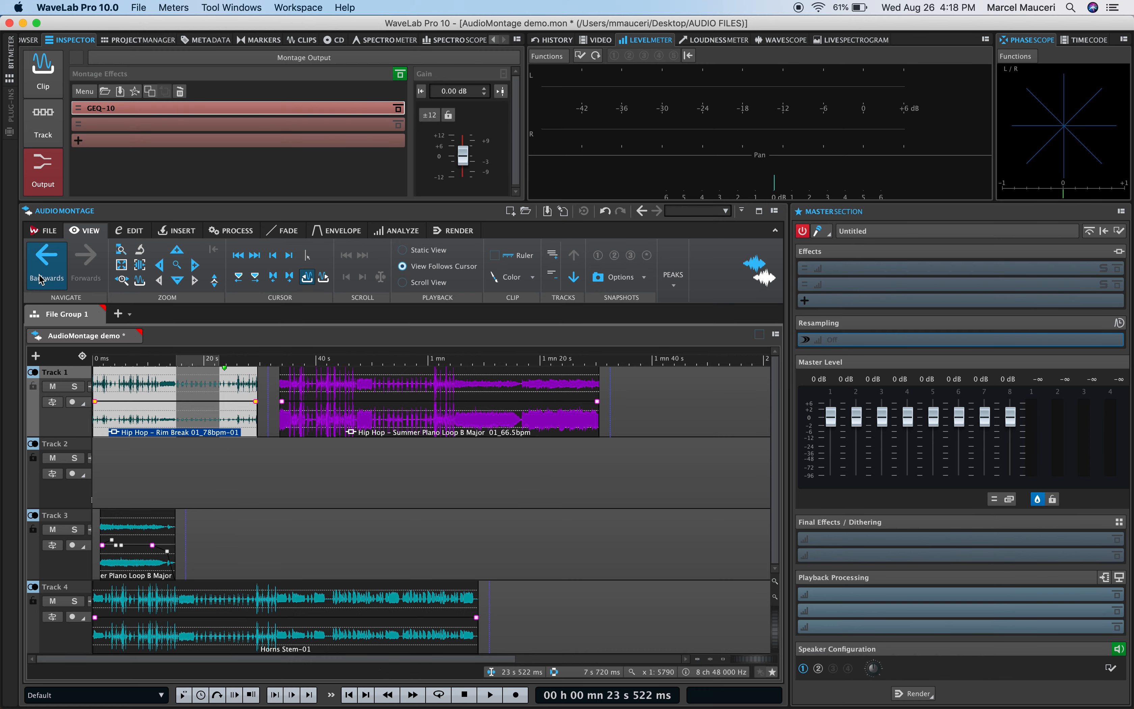
- Show the playback Audio Connections preferences for Bus #2 and view its available category options without changing the category
{"action": "left_click", "coordinate": [45, 230]}
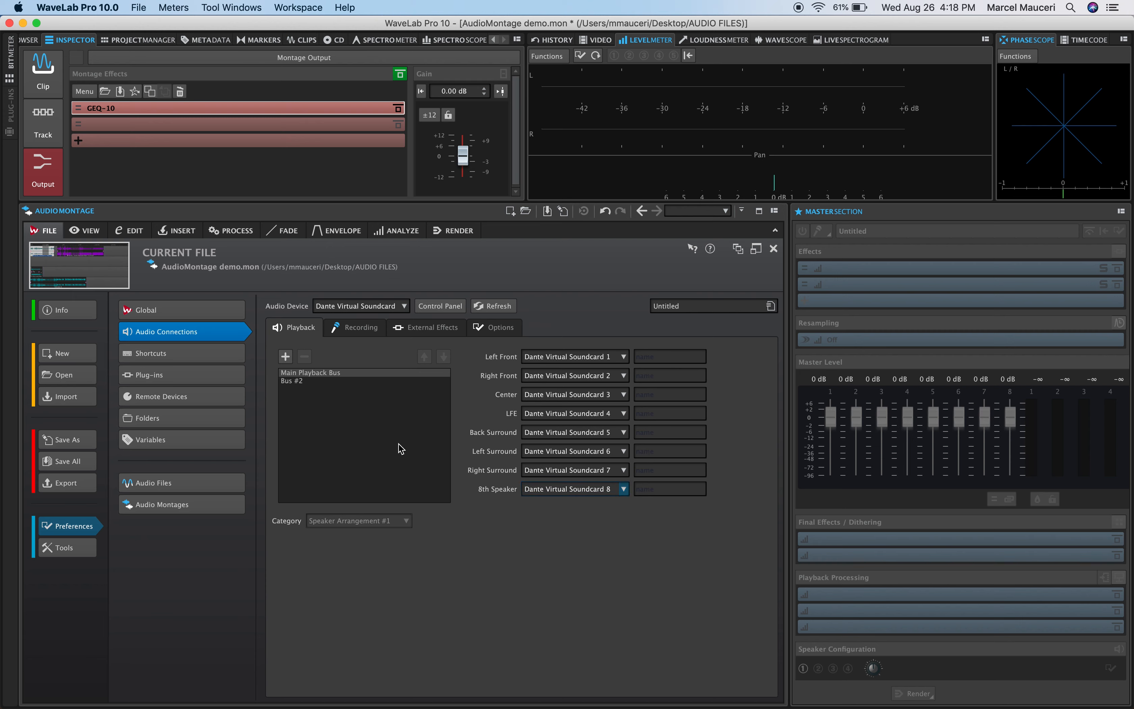
{"action": "left_click", "coordinate": [290, 382]}
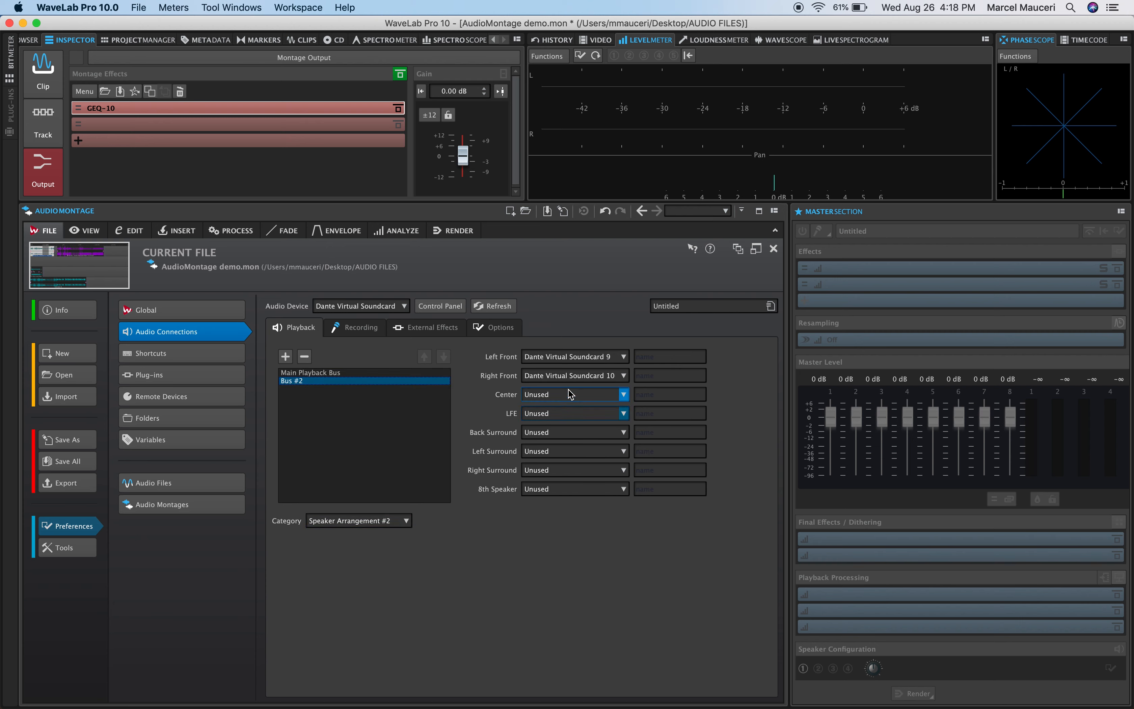
{"action": "left_click", "coordinate": [406, 522]}
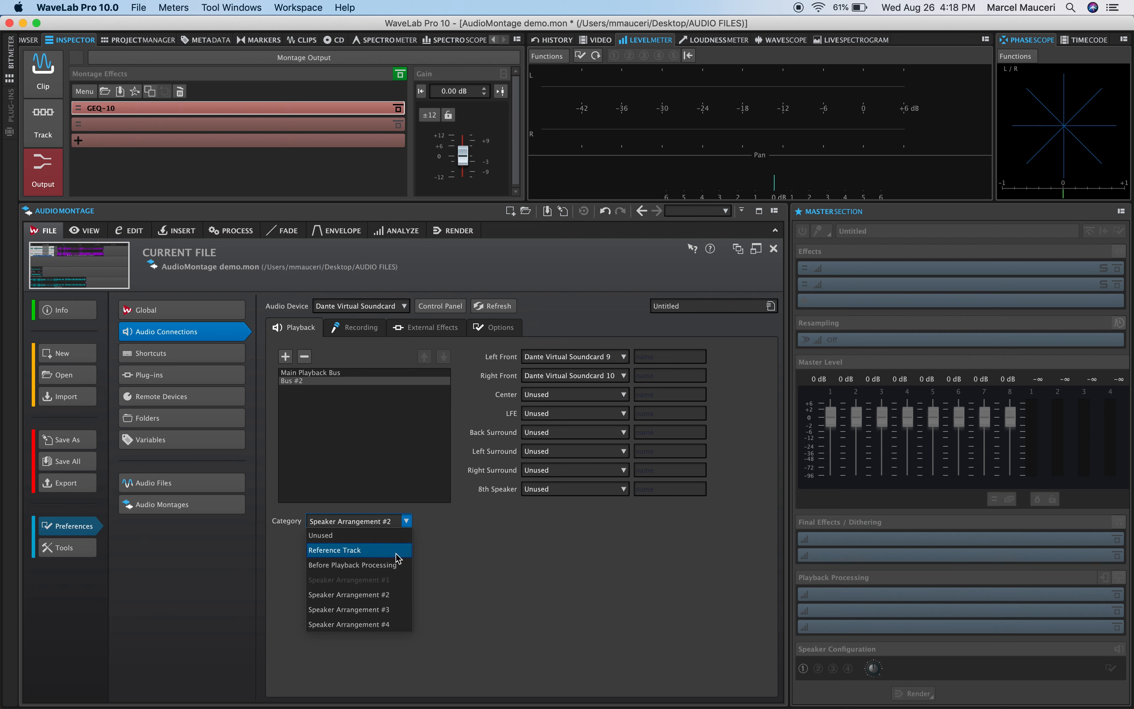
{"action": "left_click", "coordinate": [440, 558]}
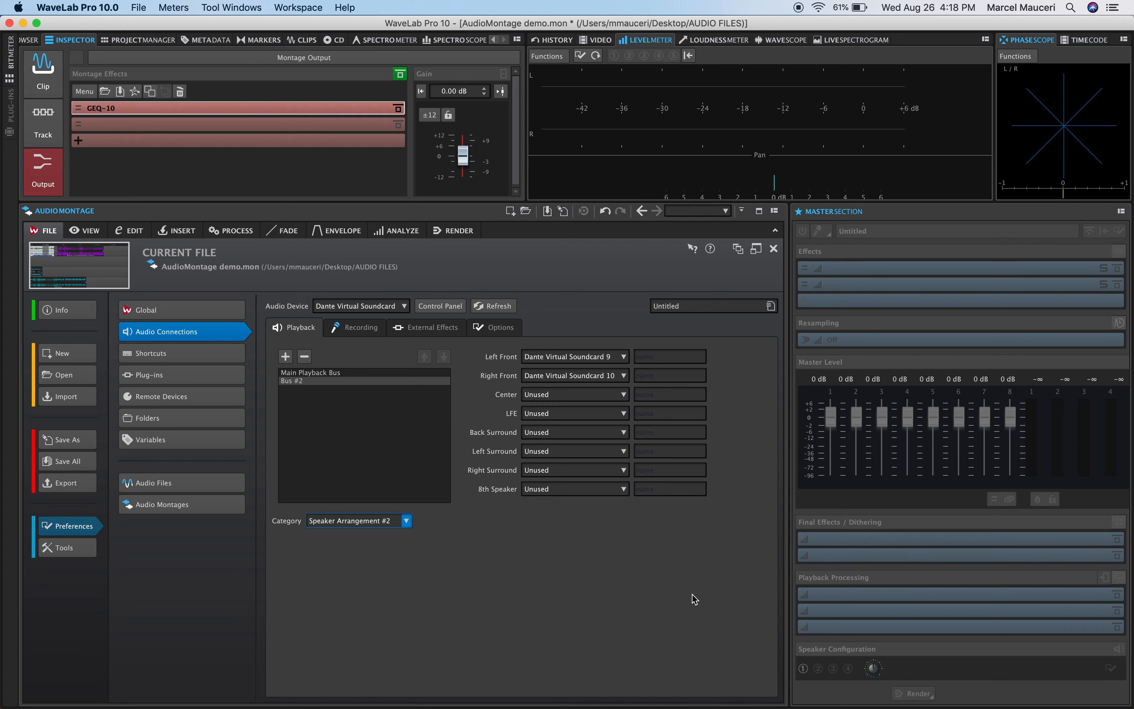